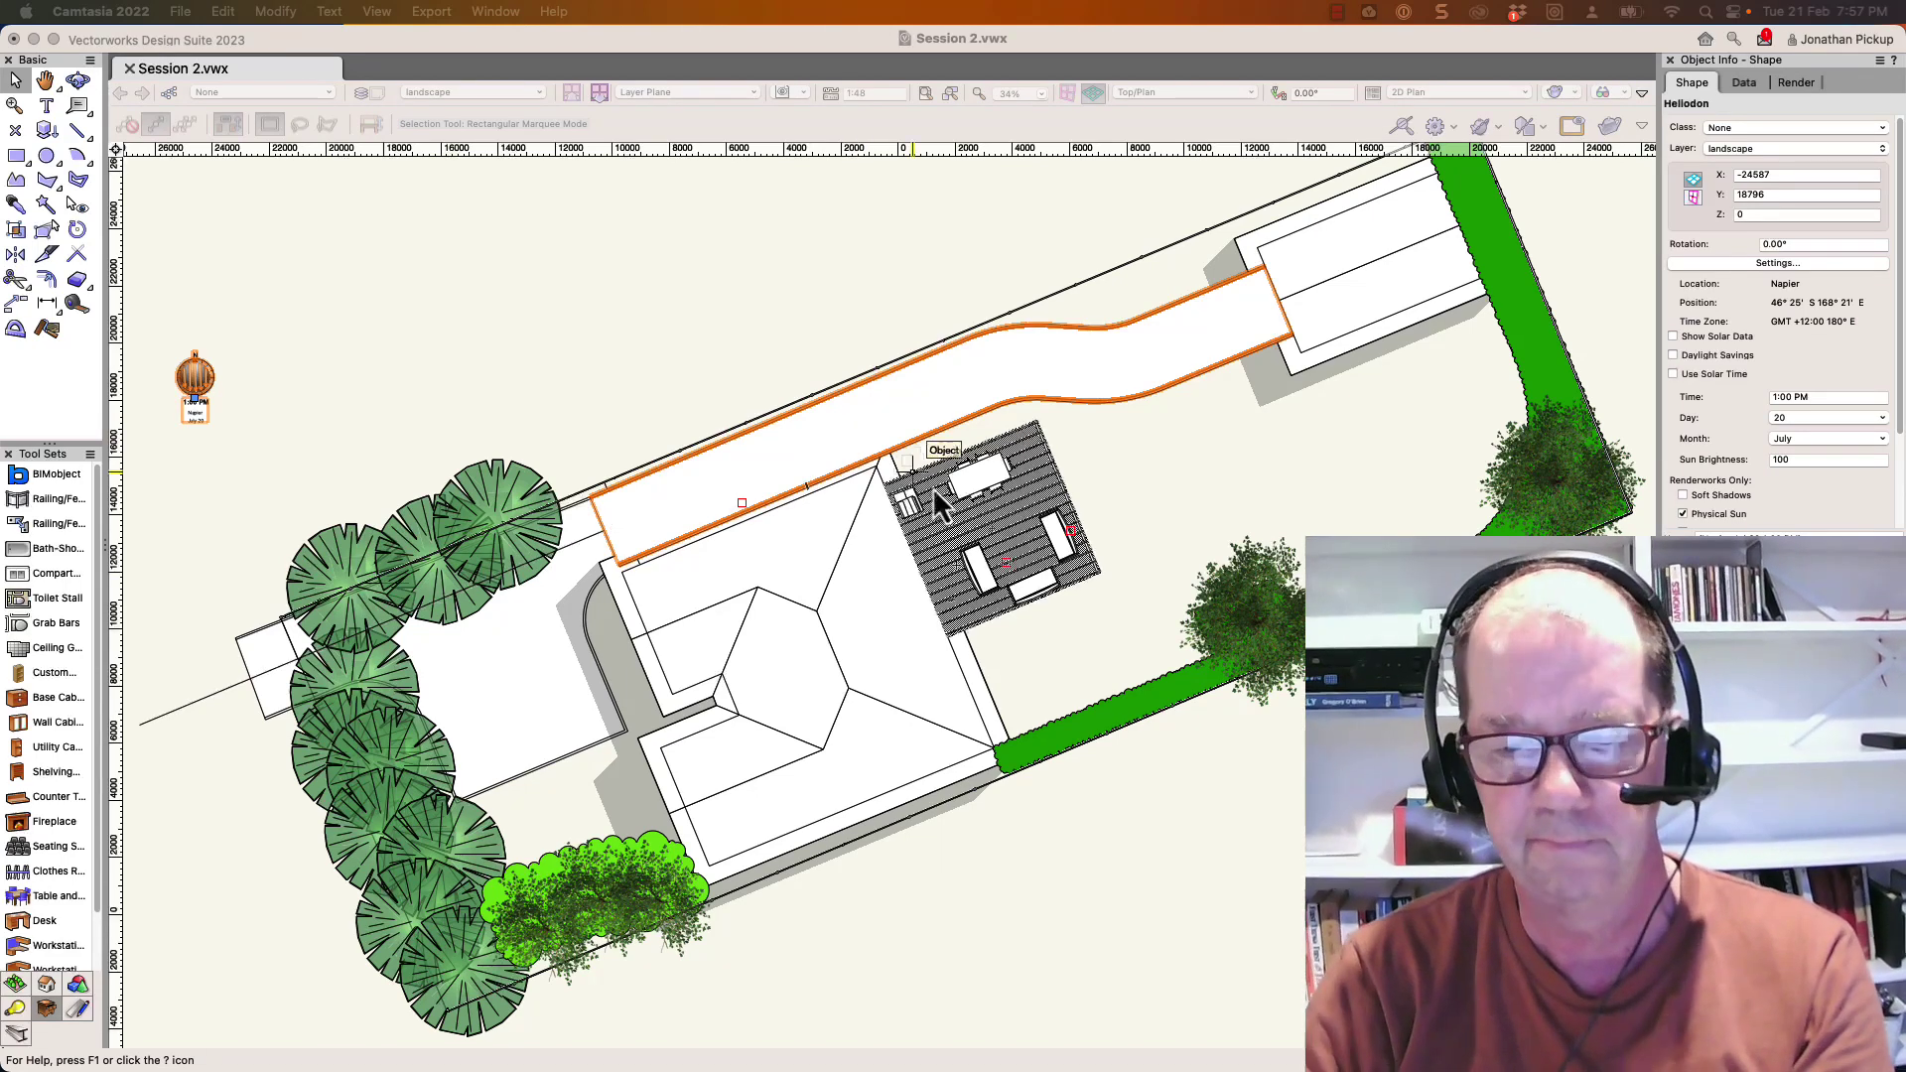
Inspect the house and garden from several 3D angles, then return to the top plan view
{"action": "left_click", "coordinate": [1092, 713]}
{"action": "left_click", "coordinate": [1267, 961]}
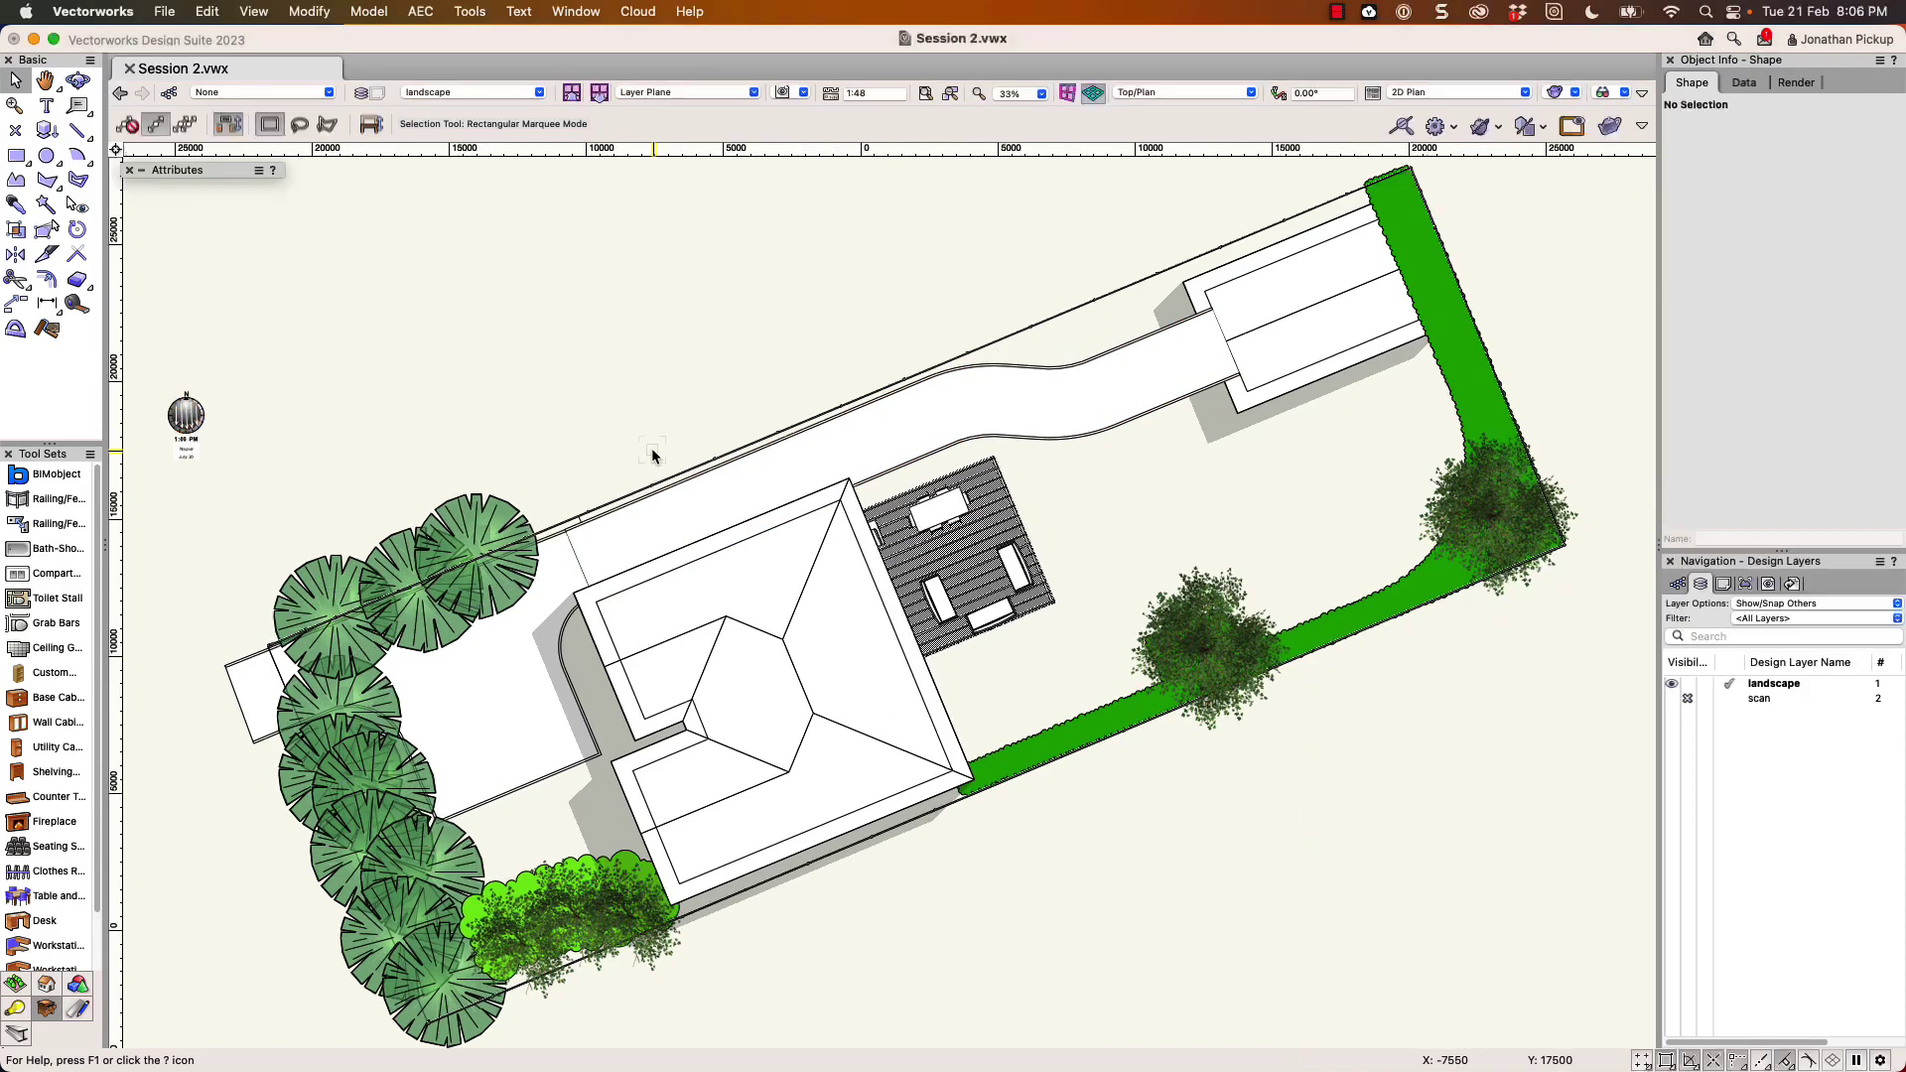
{"action": "mouse_move", "coordinate": [821, 715]}
{"action": "middle_mouse_down", "text": "shift"}
{"action": "mouse_move", "coordinate": [821, 608]}
{"action": "mouse_move", "coordinate": [926, 298]}
{"action": "mouse_move", "coordinate": [510, 161]}
{"action": "mouse_move", "coordinate": [986, 534]}
{"action": "mouse_move", "coordinate": [497, 468]}
{"action": "mouse_move", "coordinate": [787, 732]}
{"action": "middle_mouse_up", "text": "shift"}
{"action": "middle_click_drag", "start_coordinate": [915, 765], "coordinate": [595, 735], "text": "shift"}
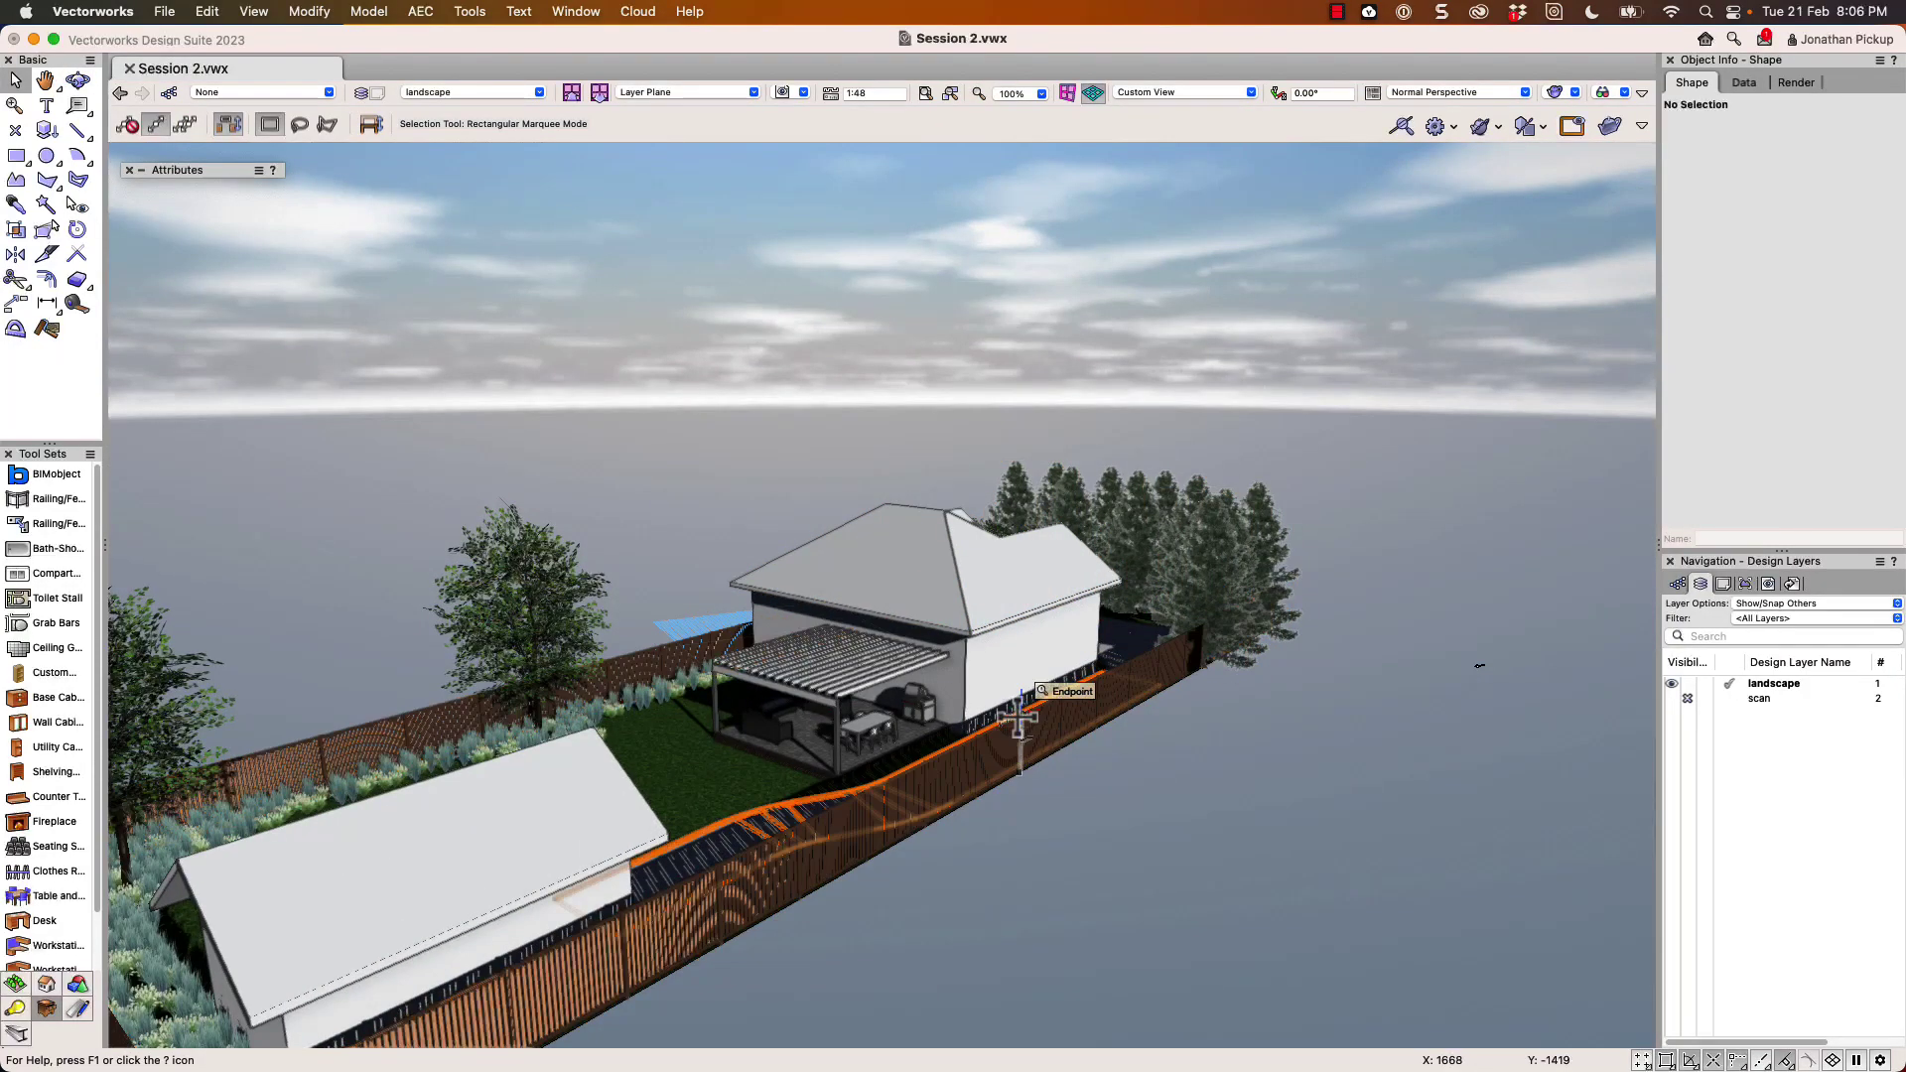
{"action": "middle_click_drag", "start_coordinate": [737, 778], "coordinate": [1522, 783], "text": "shift"}
{"action": "key", "text": "F5"}
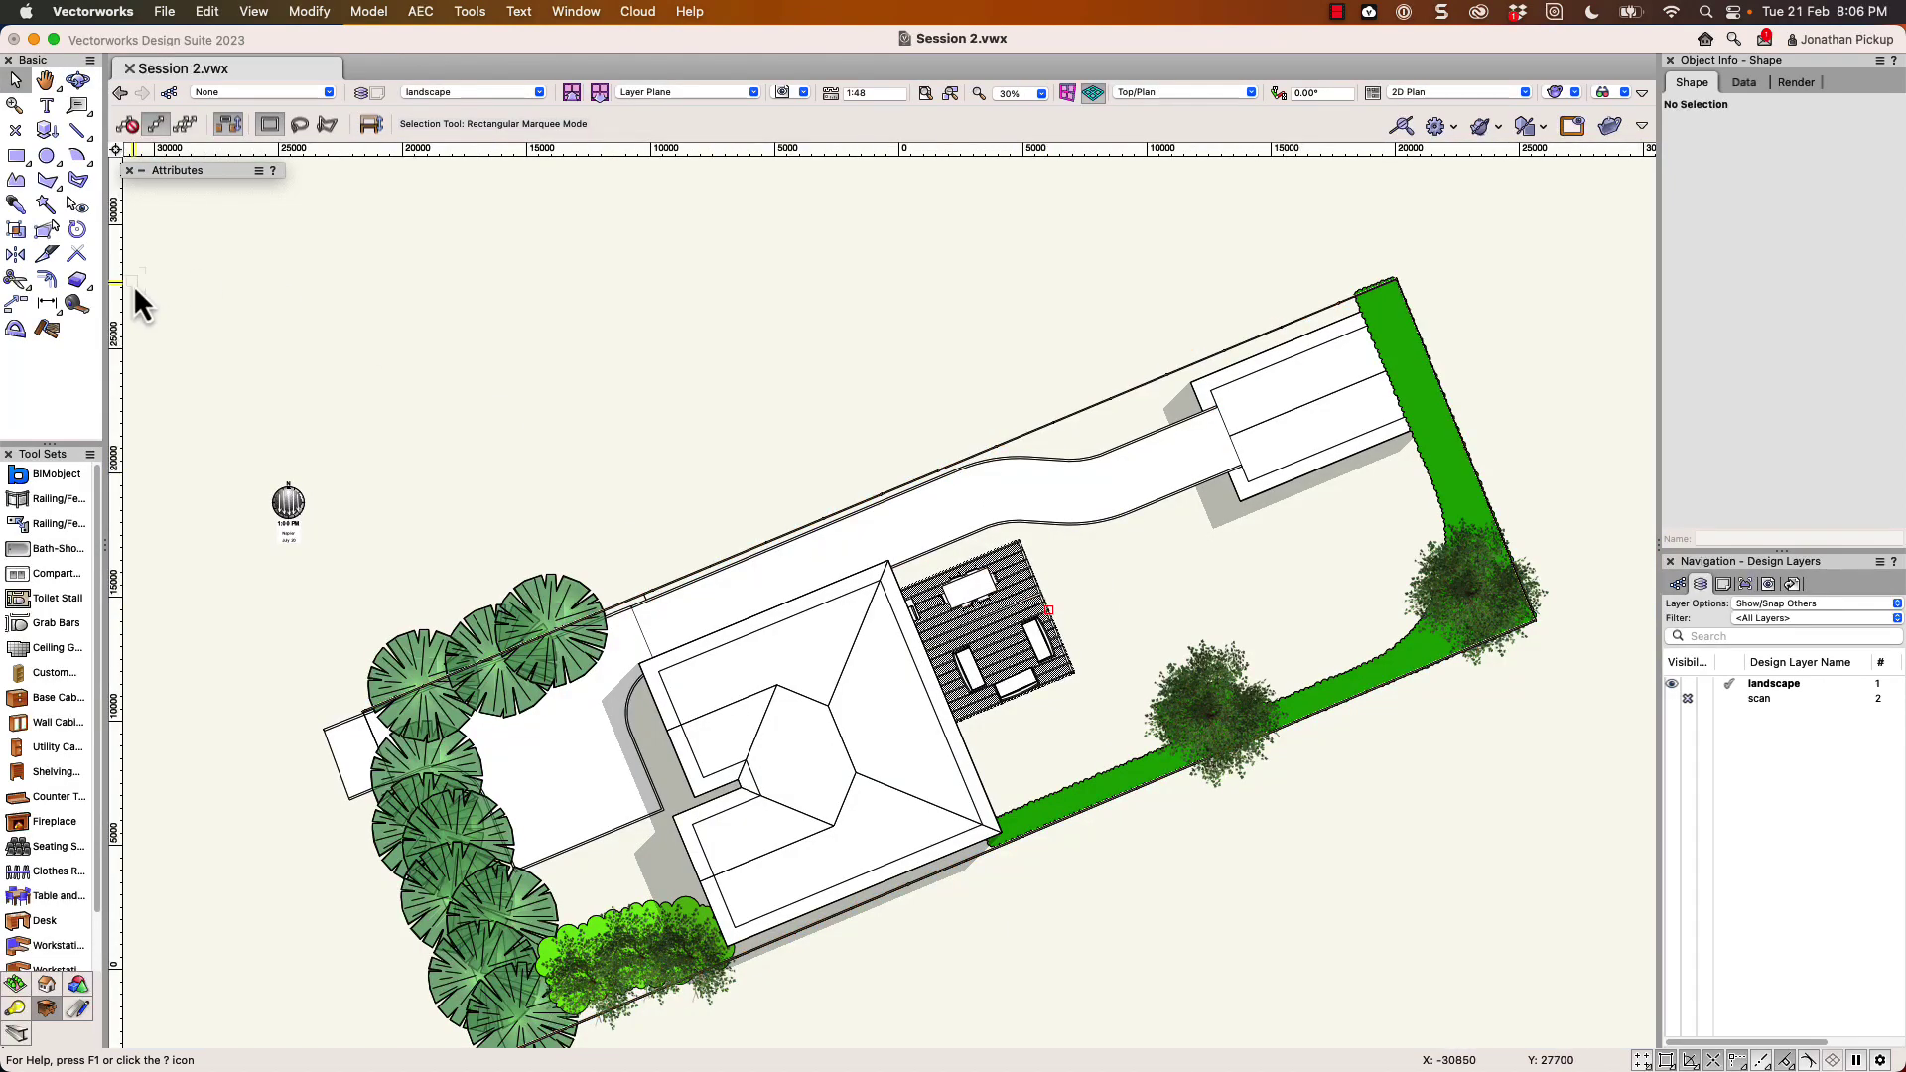
Draw a Bezier polyline from the driveway's far end past the roof corner and around the deck into the garden
{"action": "left_click", "coordinate": [17, 184]}
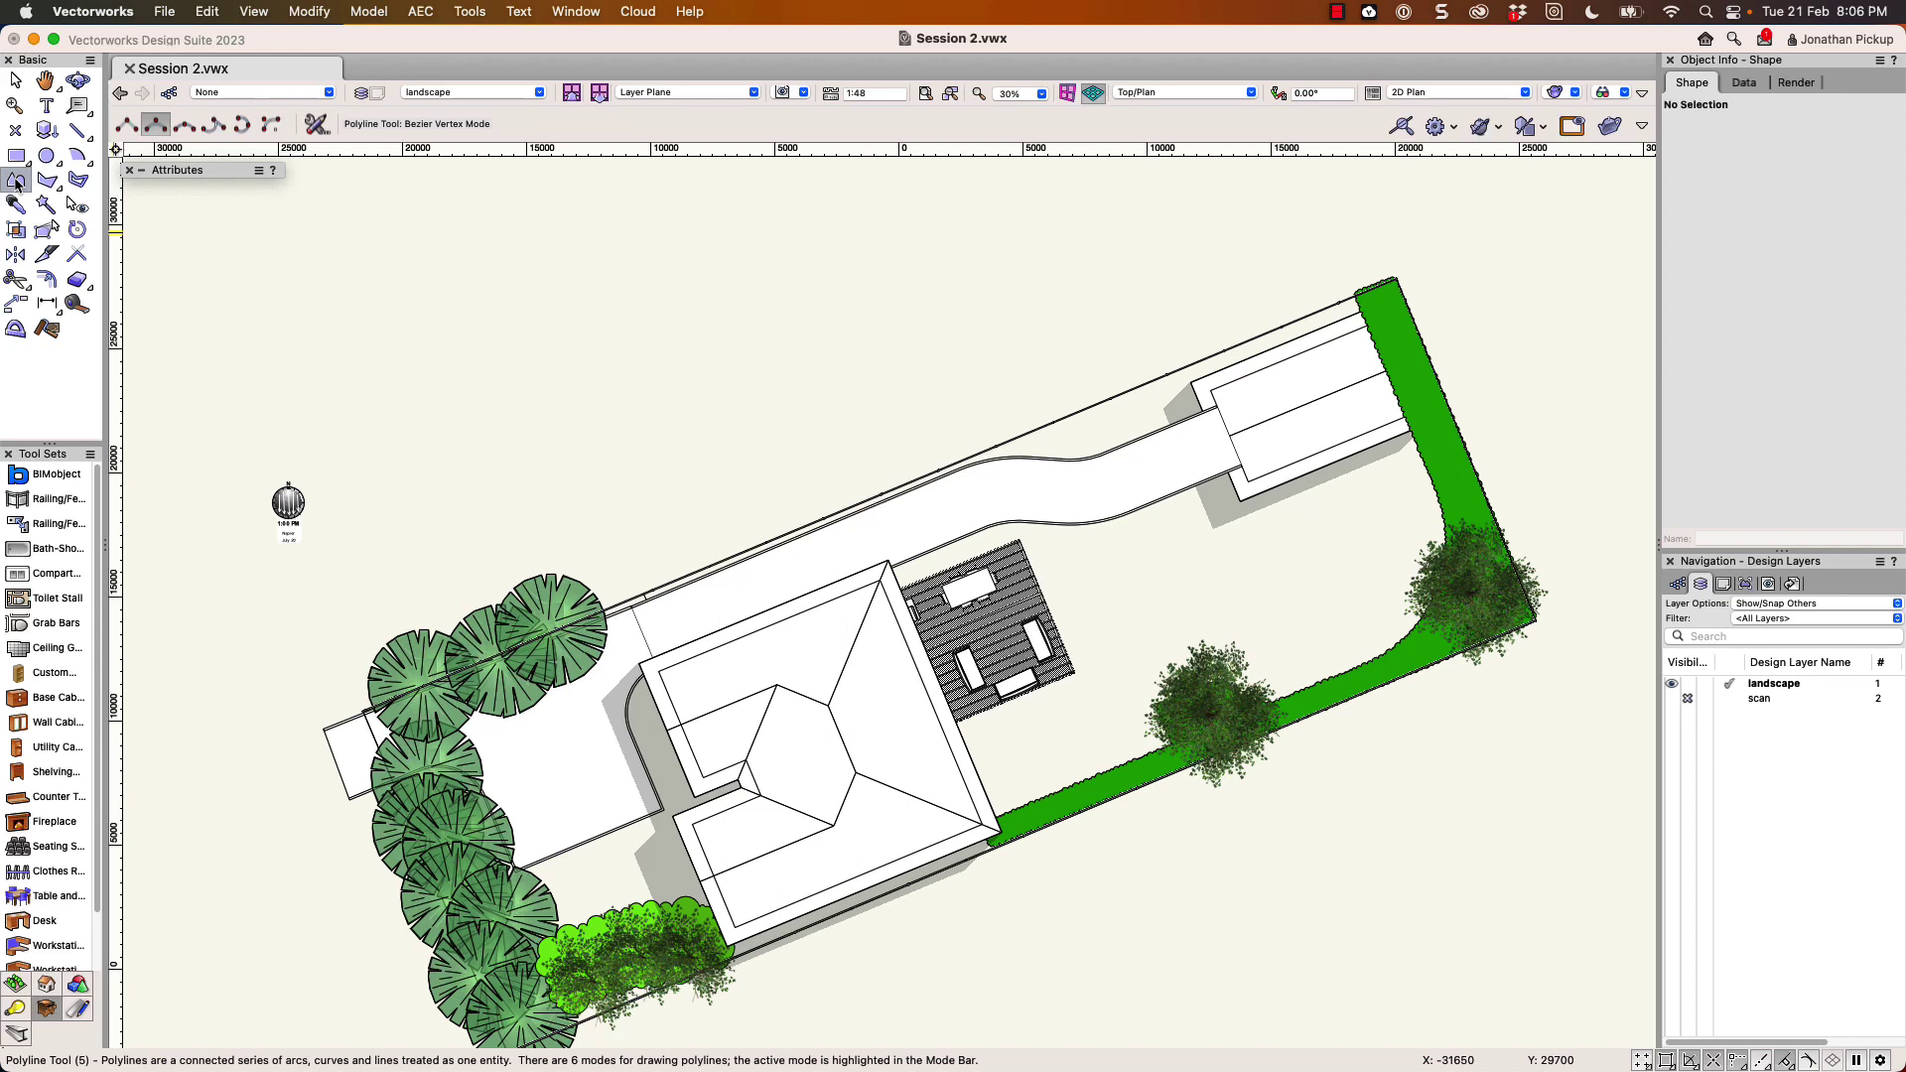
{"action": "left_click", "coordinate": [337, 765]}
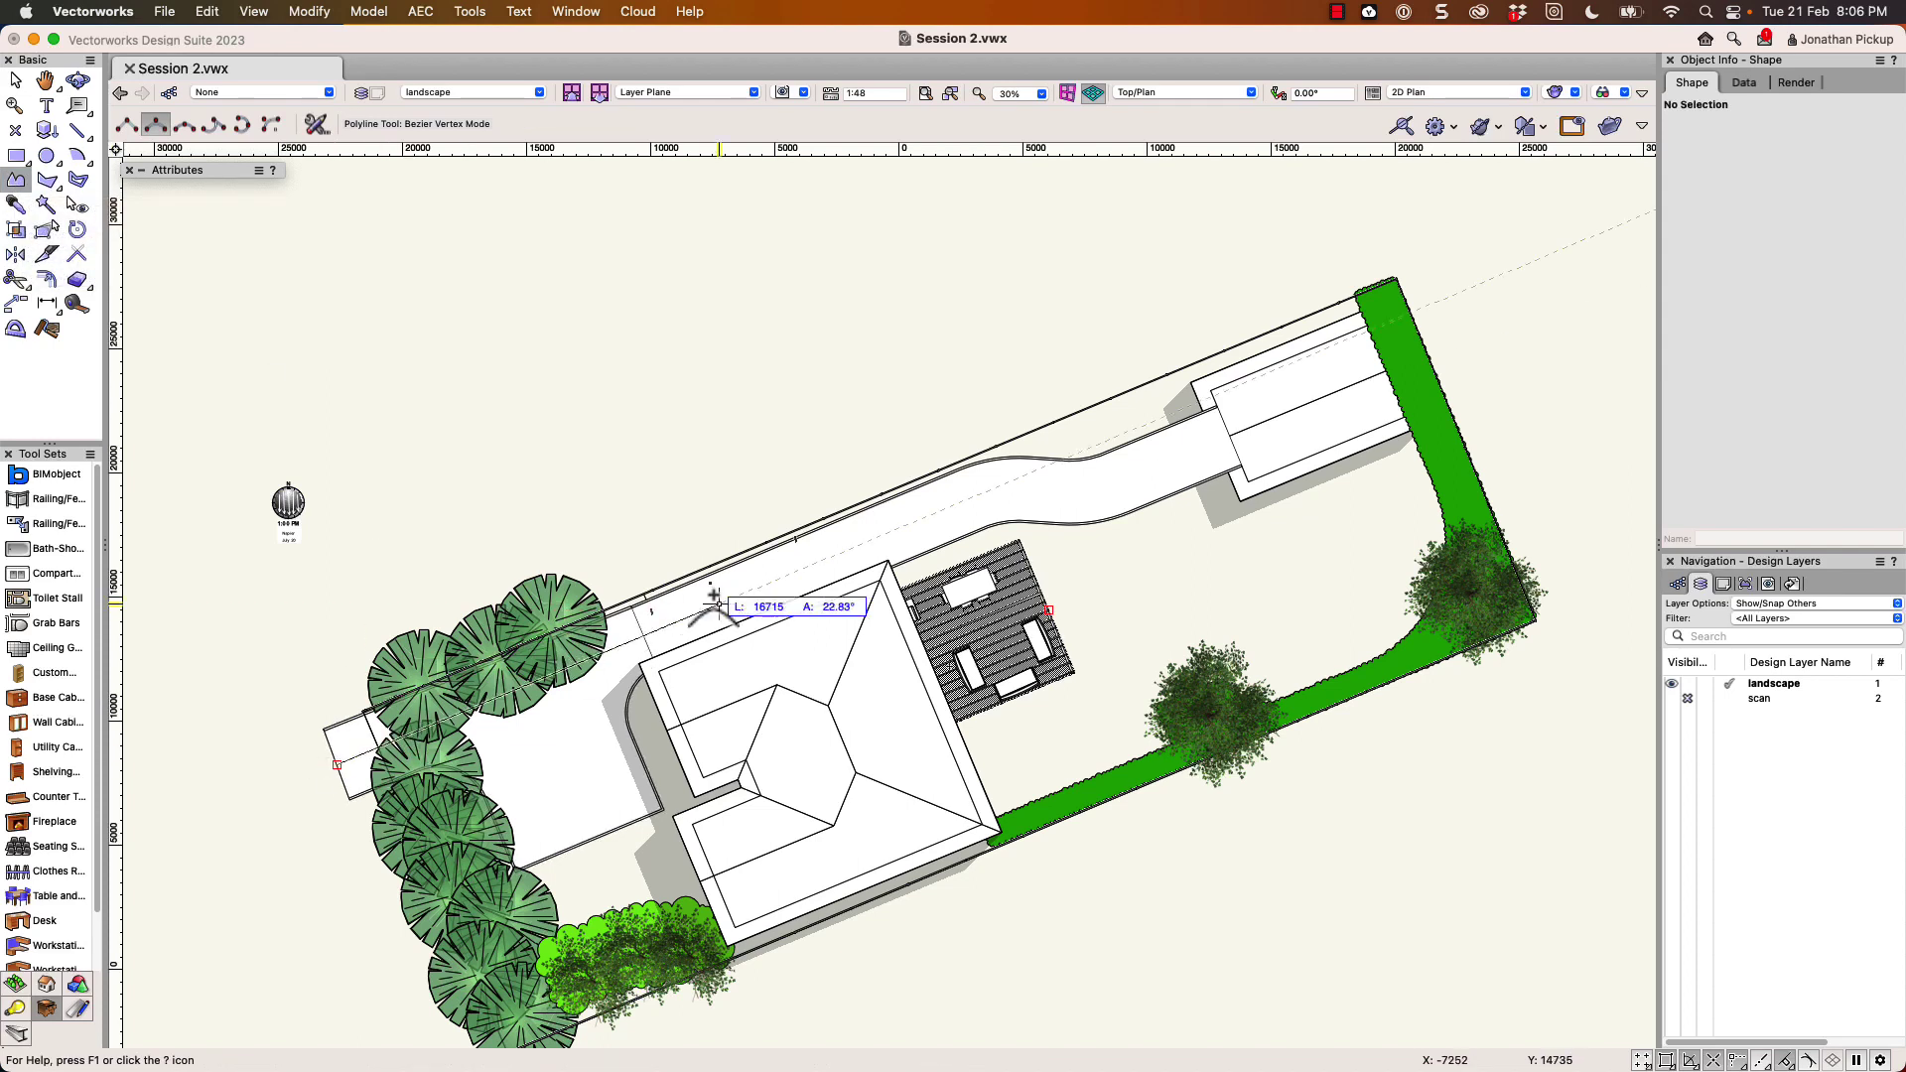
{"action": "left_click", "coordinate": [887, 560]}
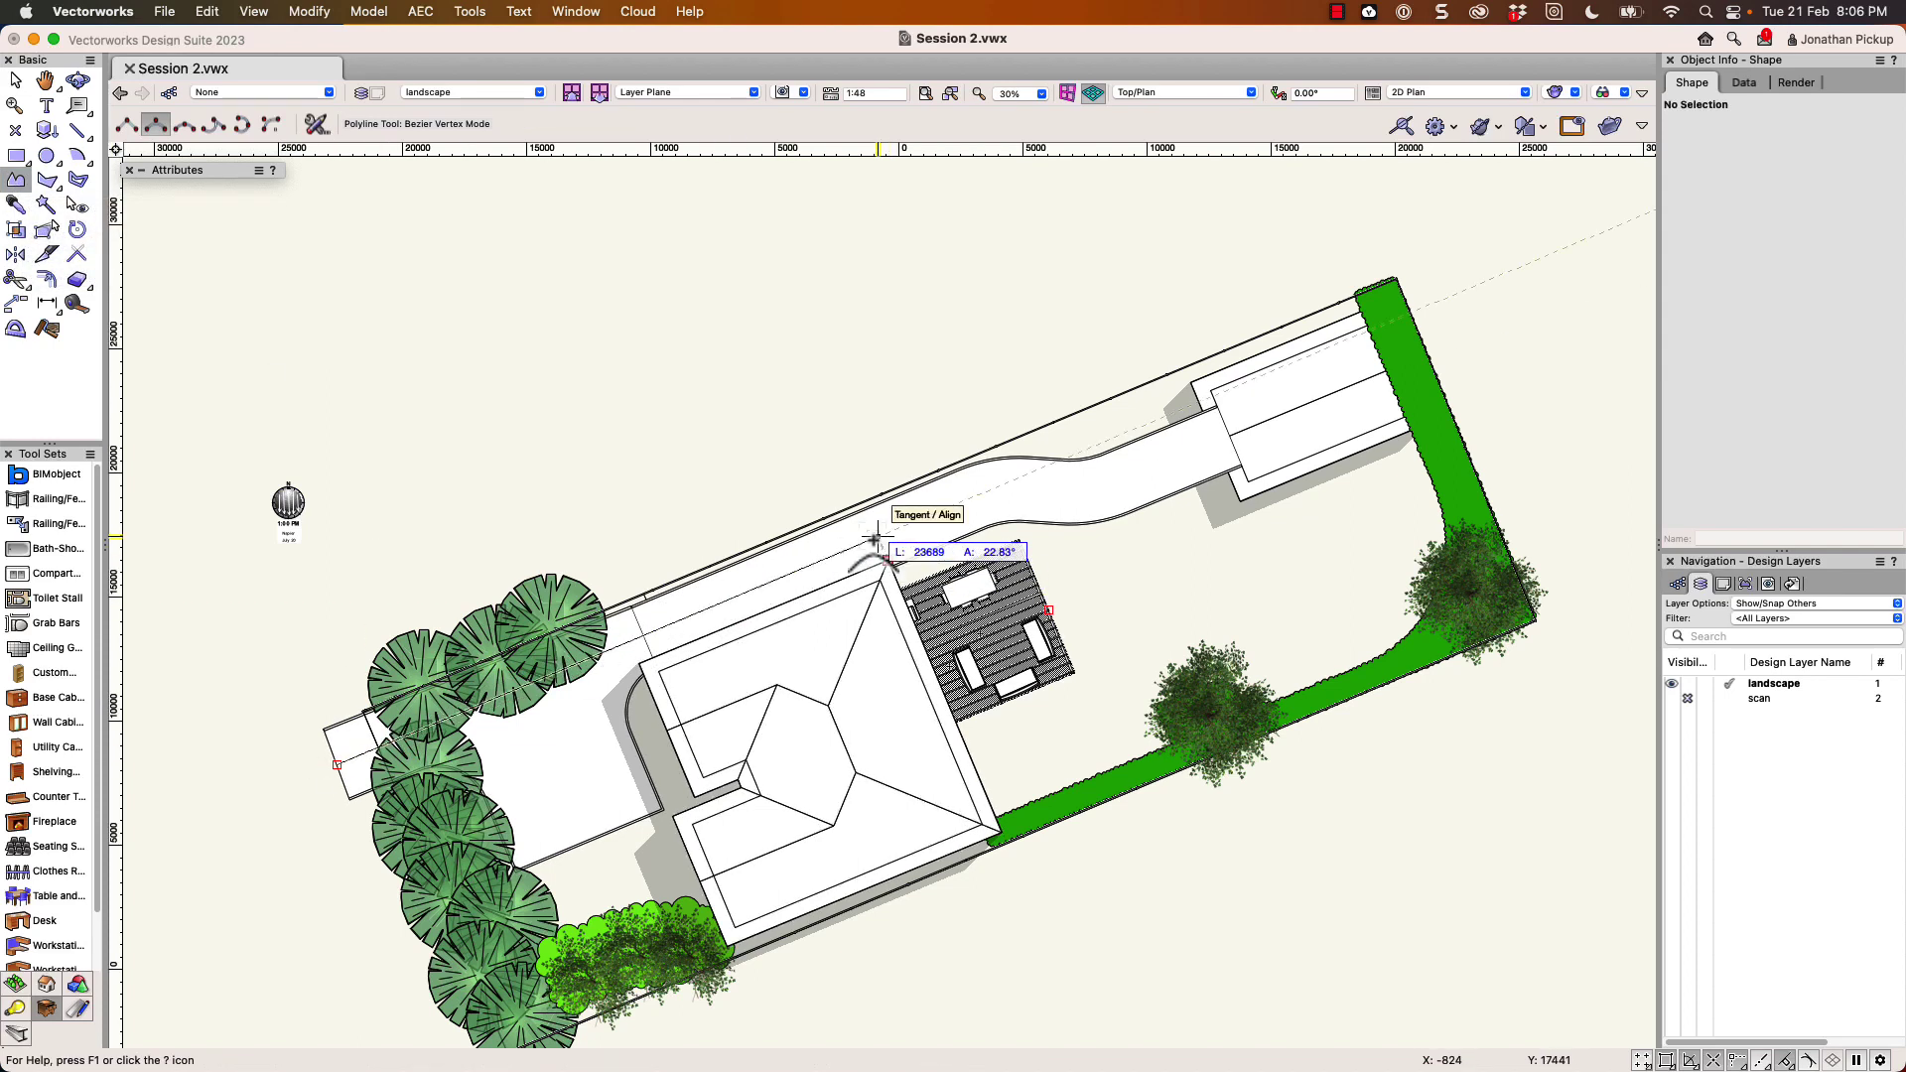
{"action": "left_click", "coordinate": [997, 488]}
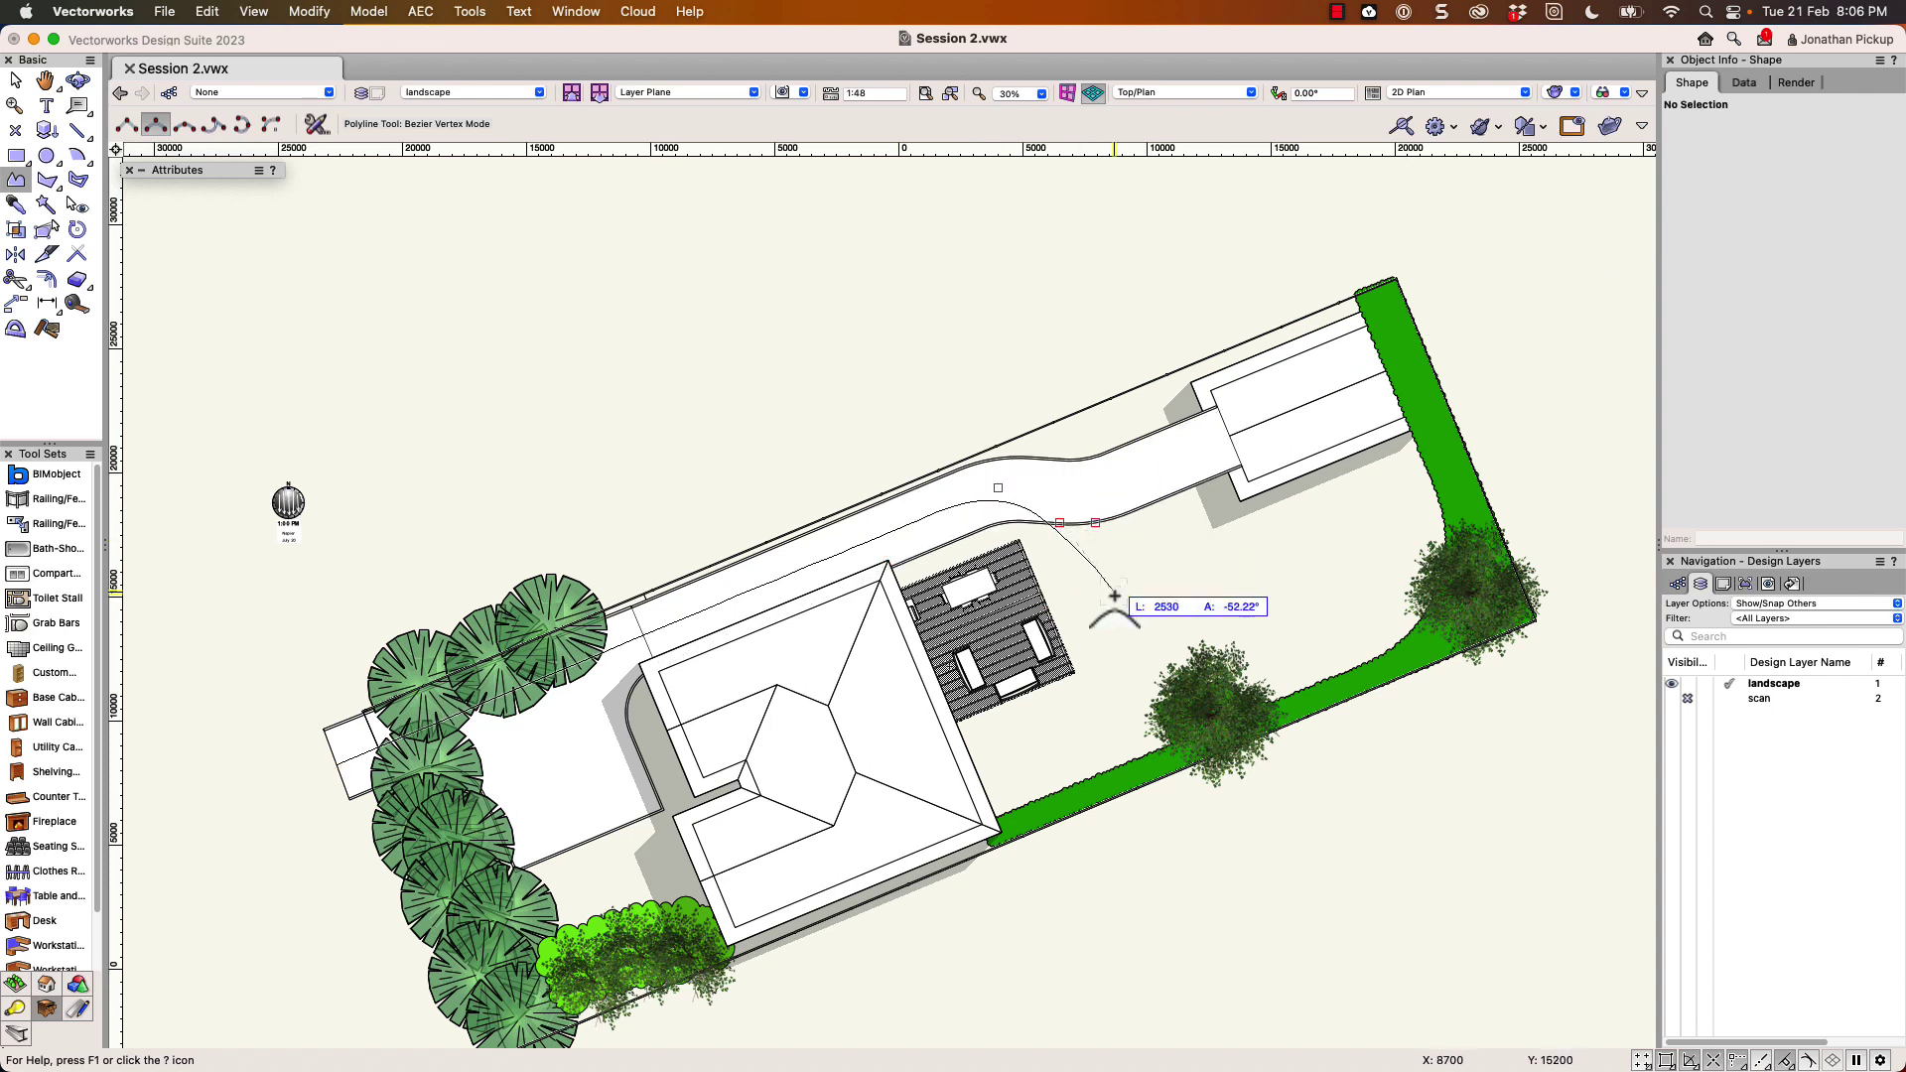
{"action": "left_click", "coordinate": [1107, 627]}
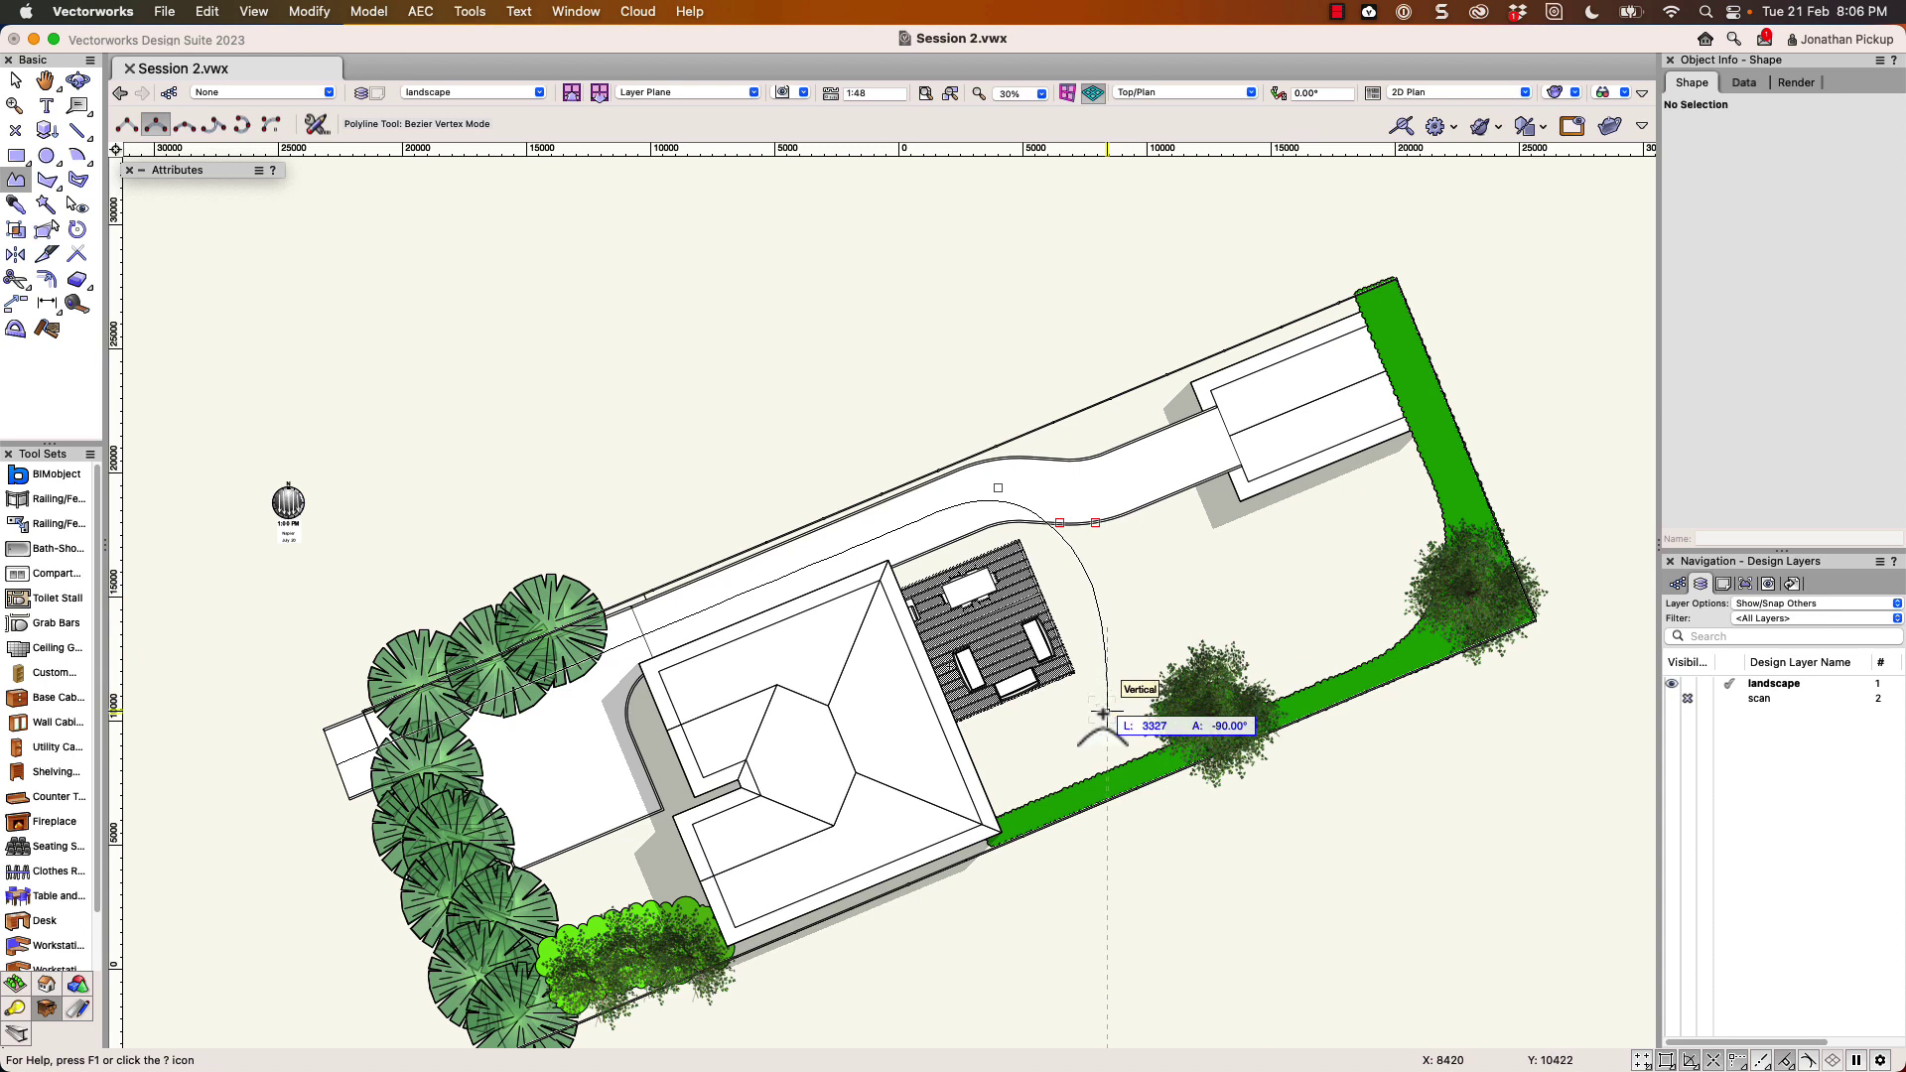
{"action": "double_click", "coordinate": [1060, 744]}
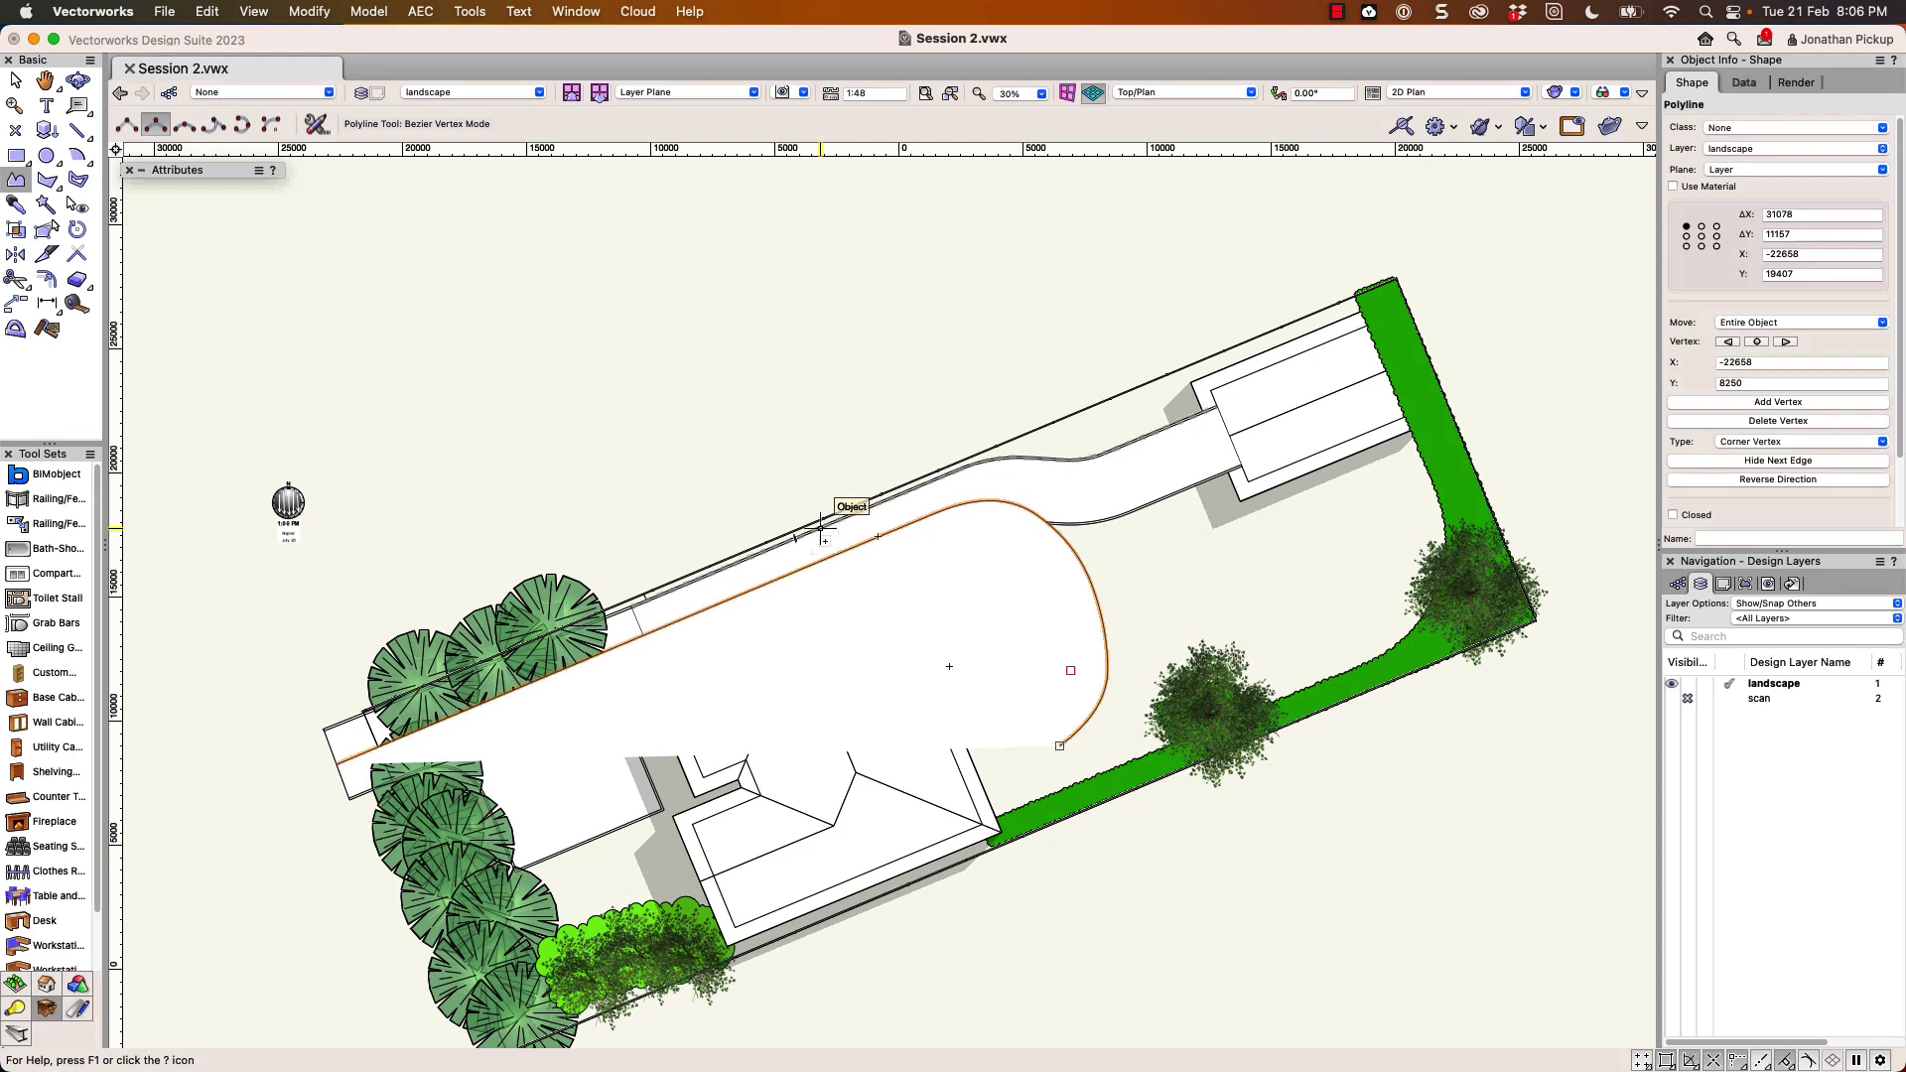
{"action": "left_click", "coordinate": [369, 12]}
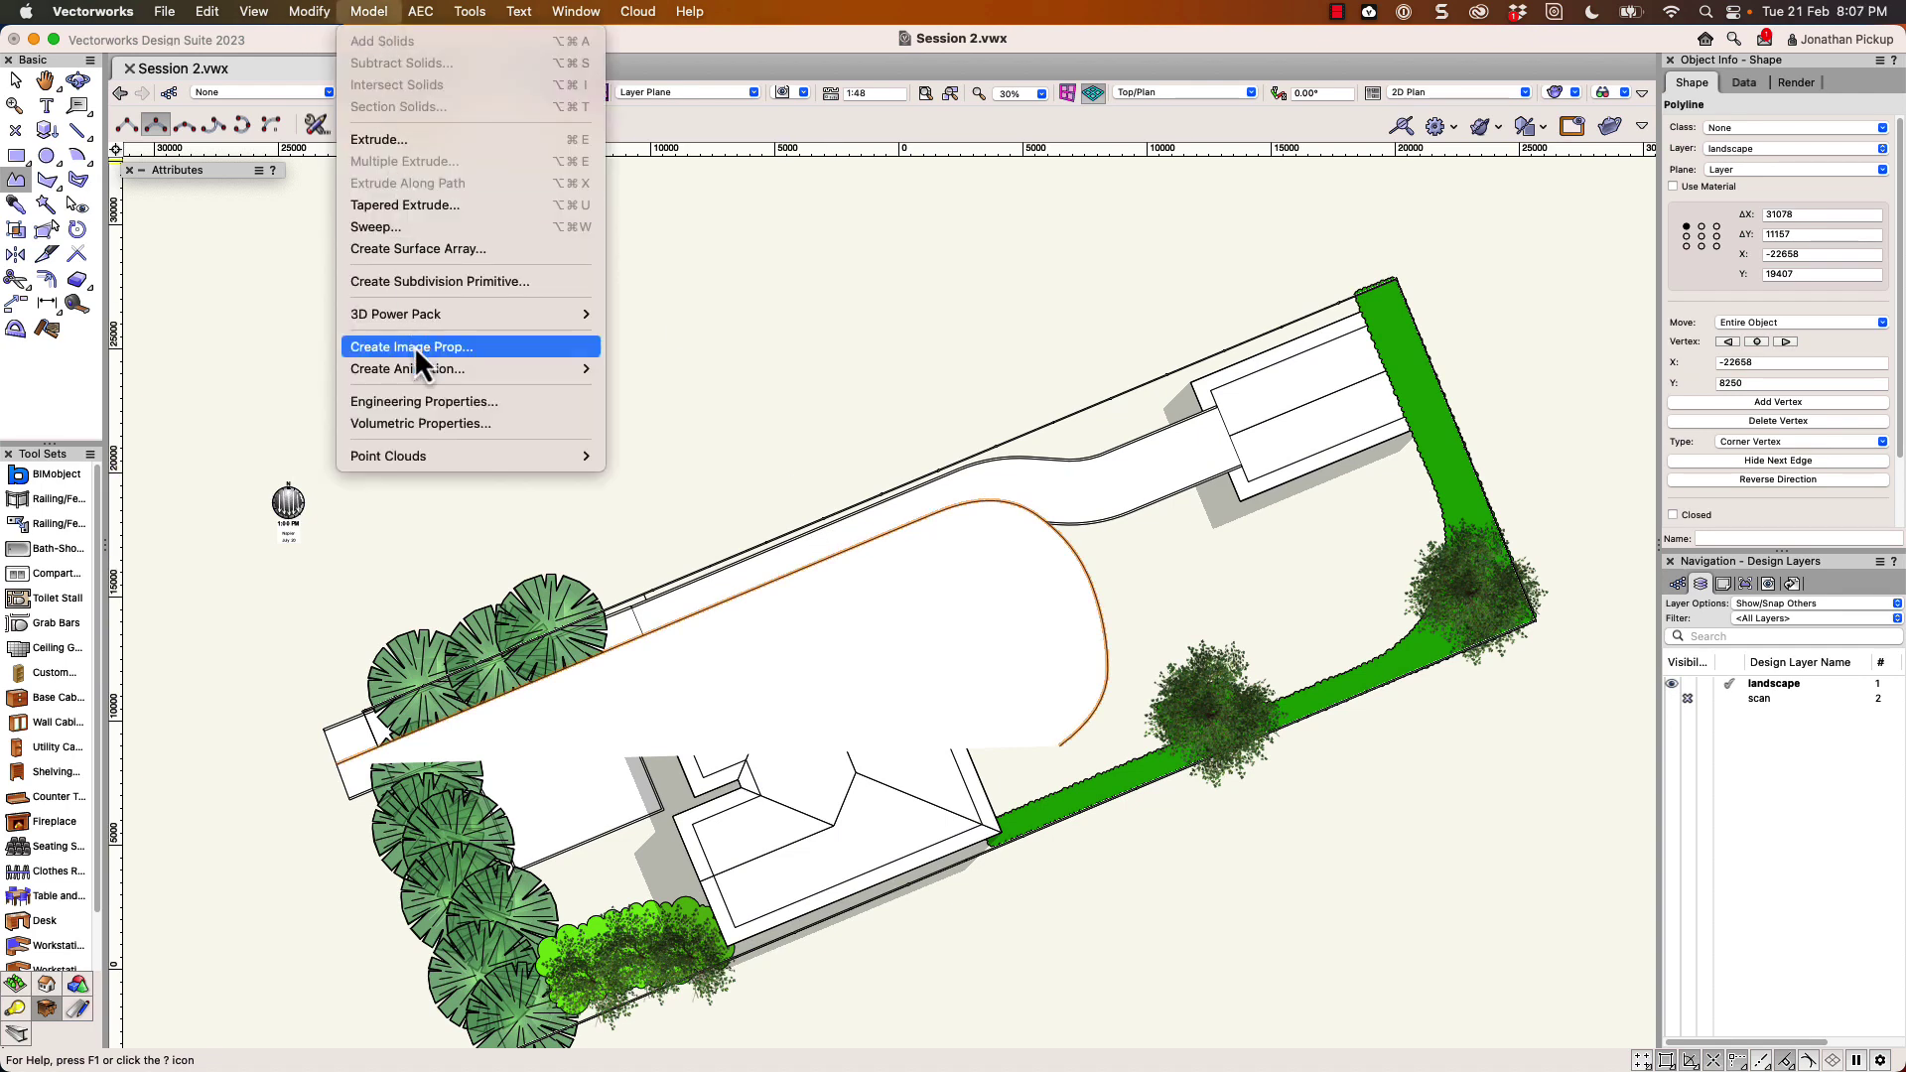
Convert the polyline into a walkthrough path and advance its camera two keyframes
{"action": "mouse_move", "coordinate": [412, 367]}
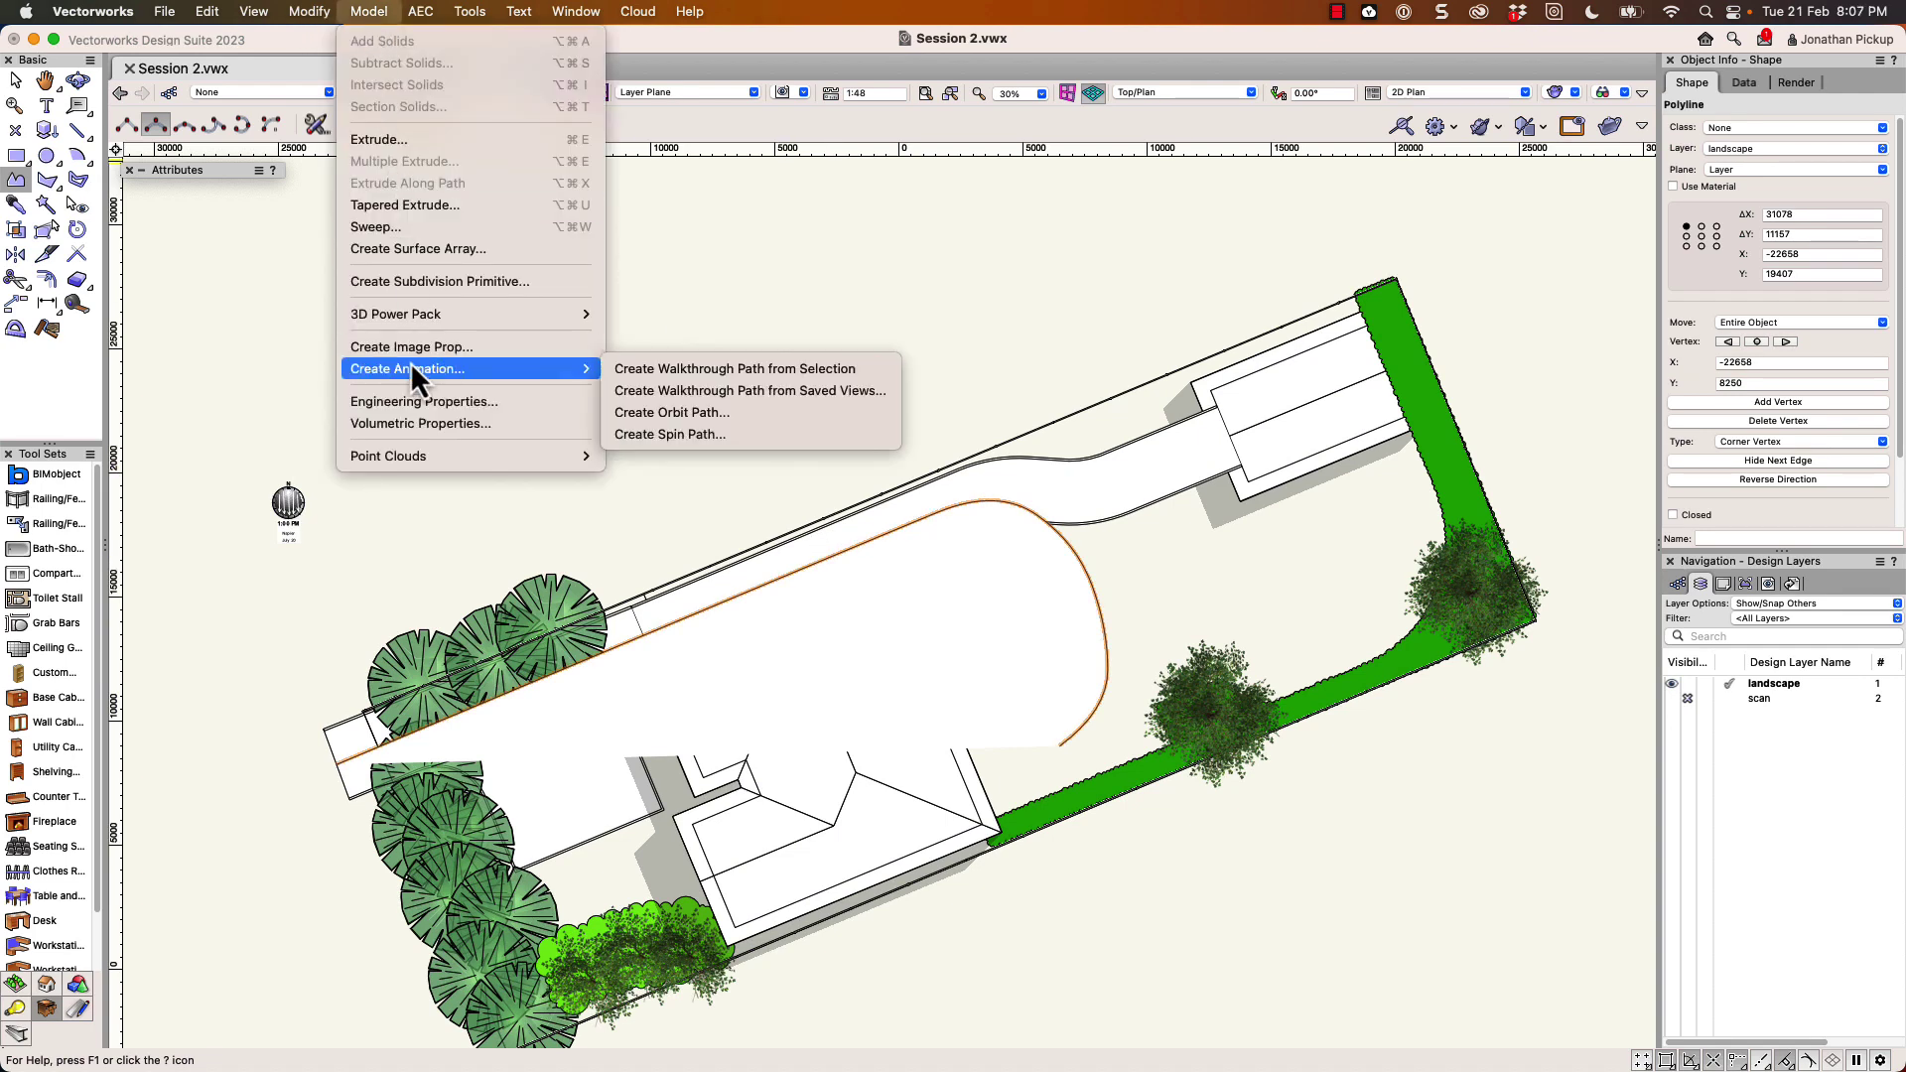
{"action": "left_click", "coordinate": [691, 377]}
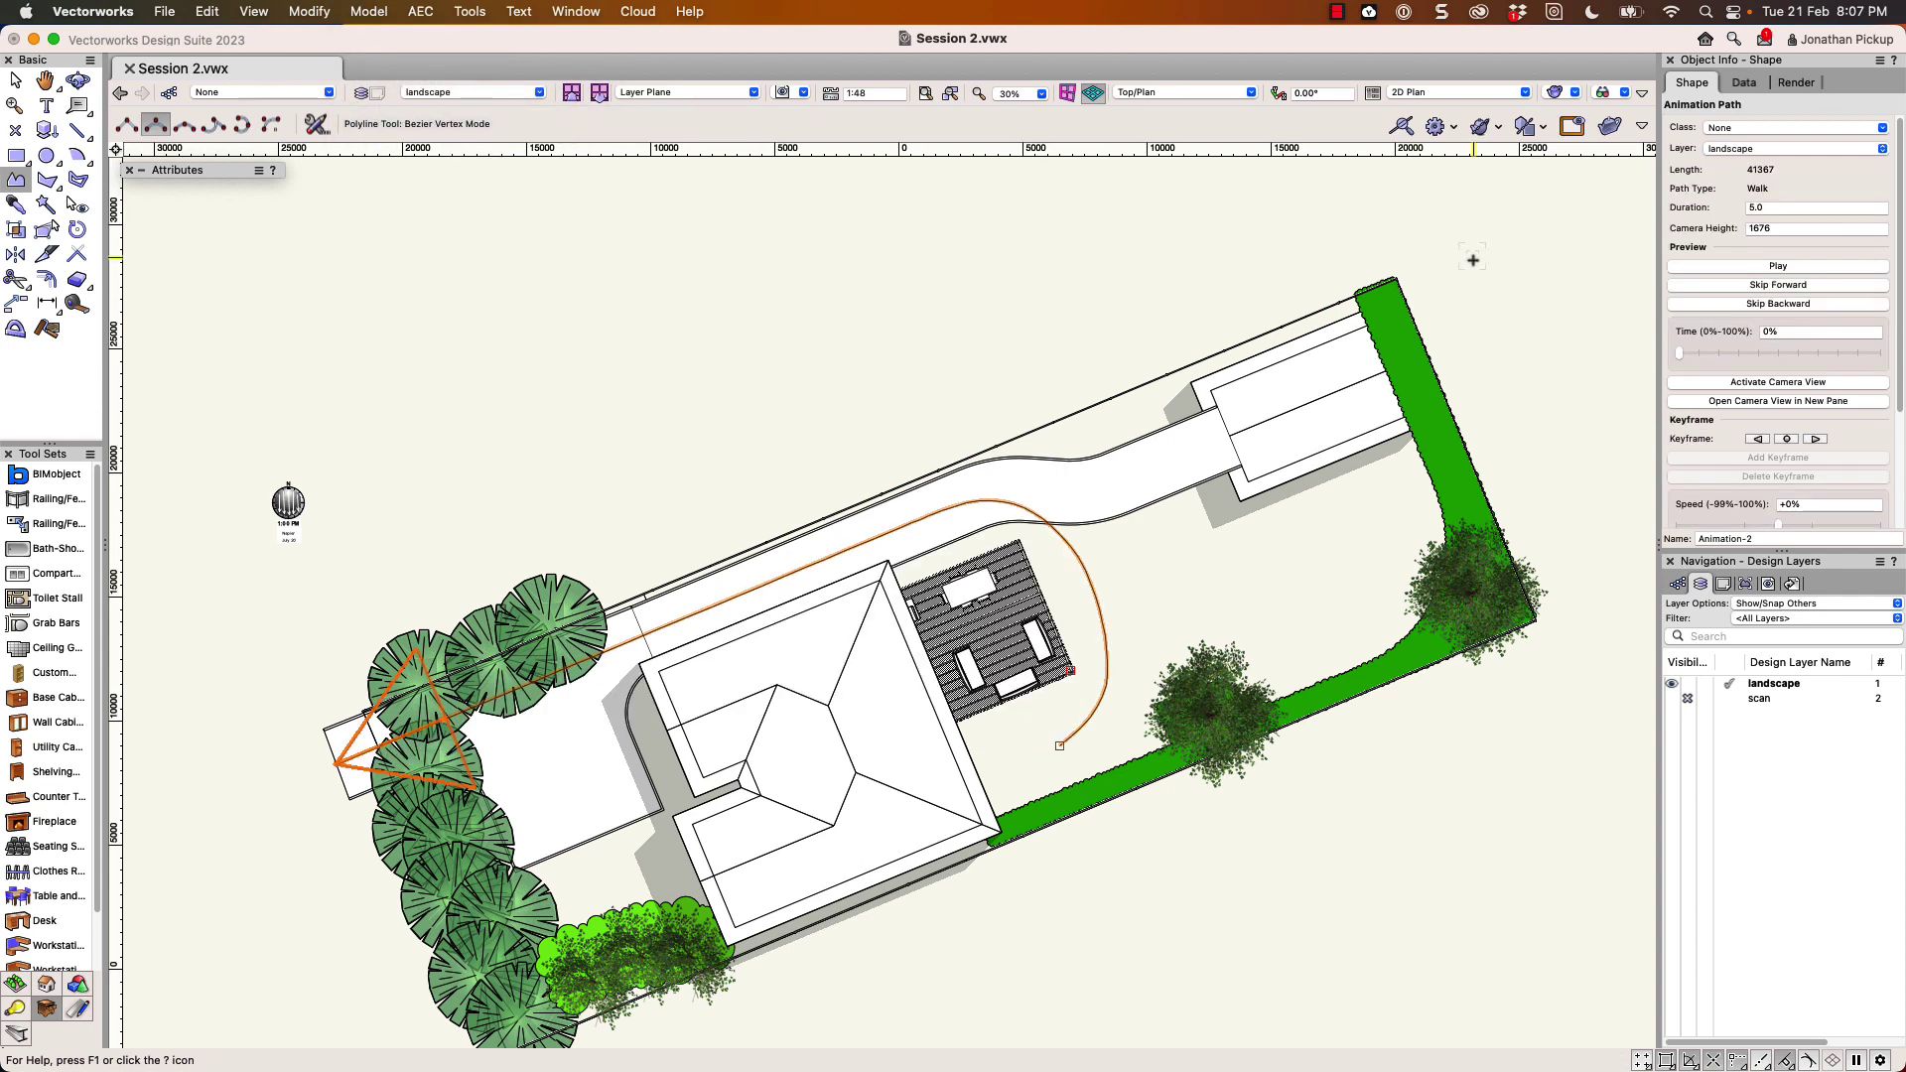
{"action": "left_click", "coordinate": [1813, 440]}
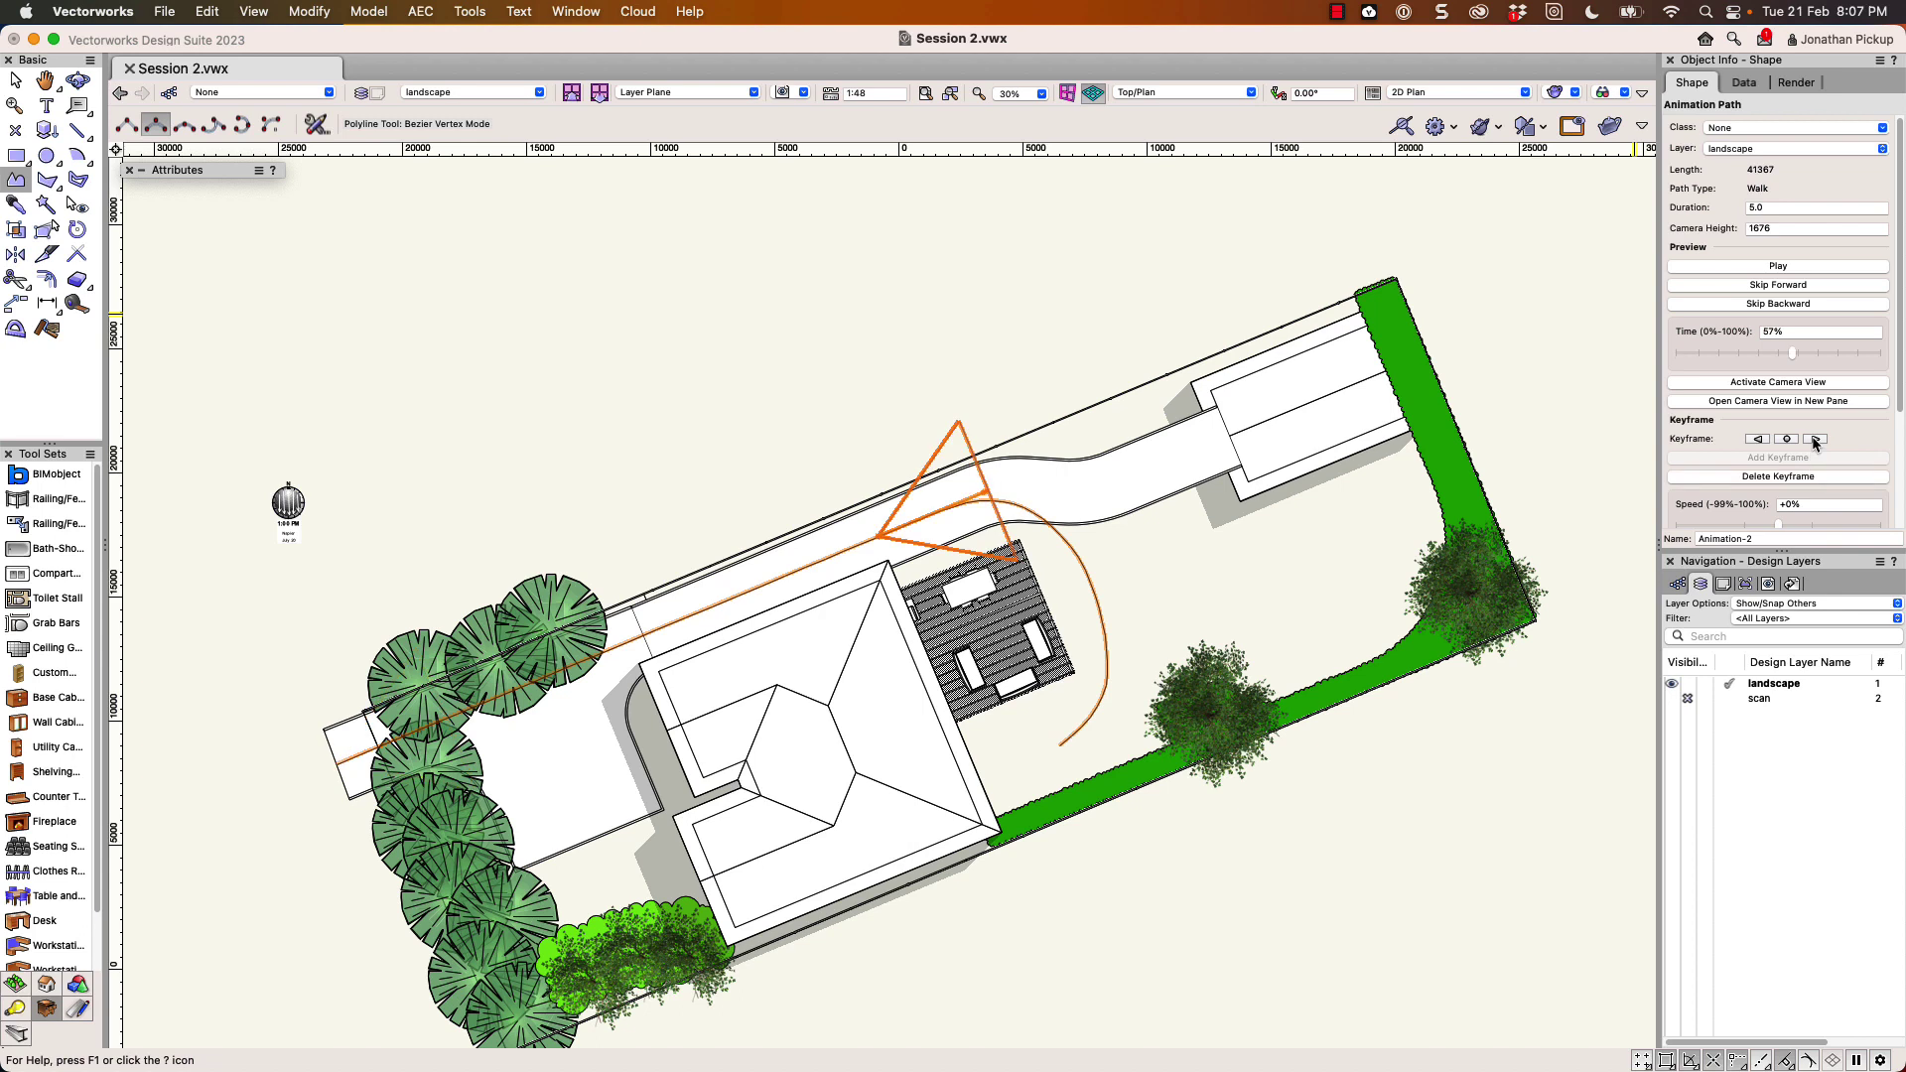
{"action": "left_click", "coordinate": [1814, 439]}
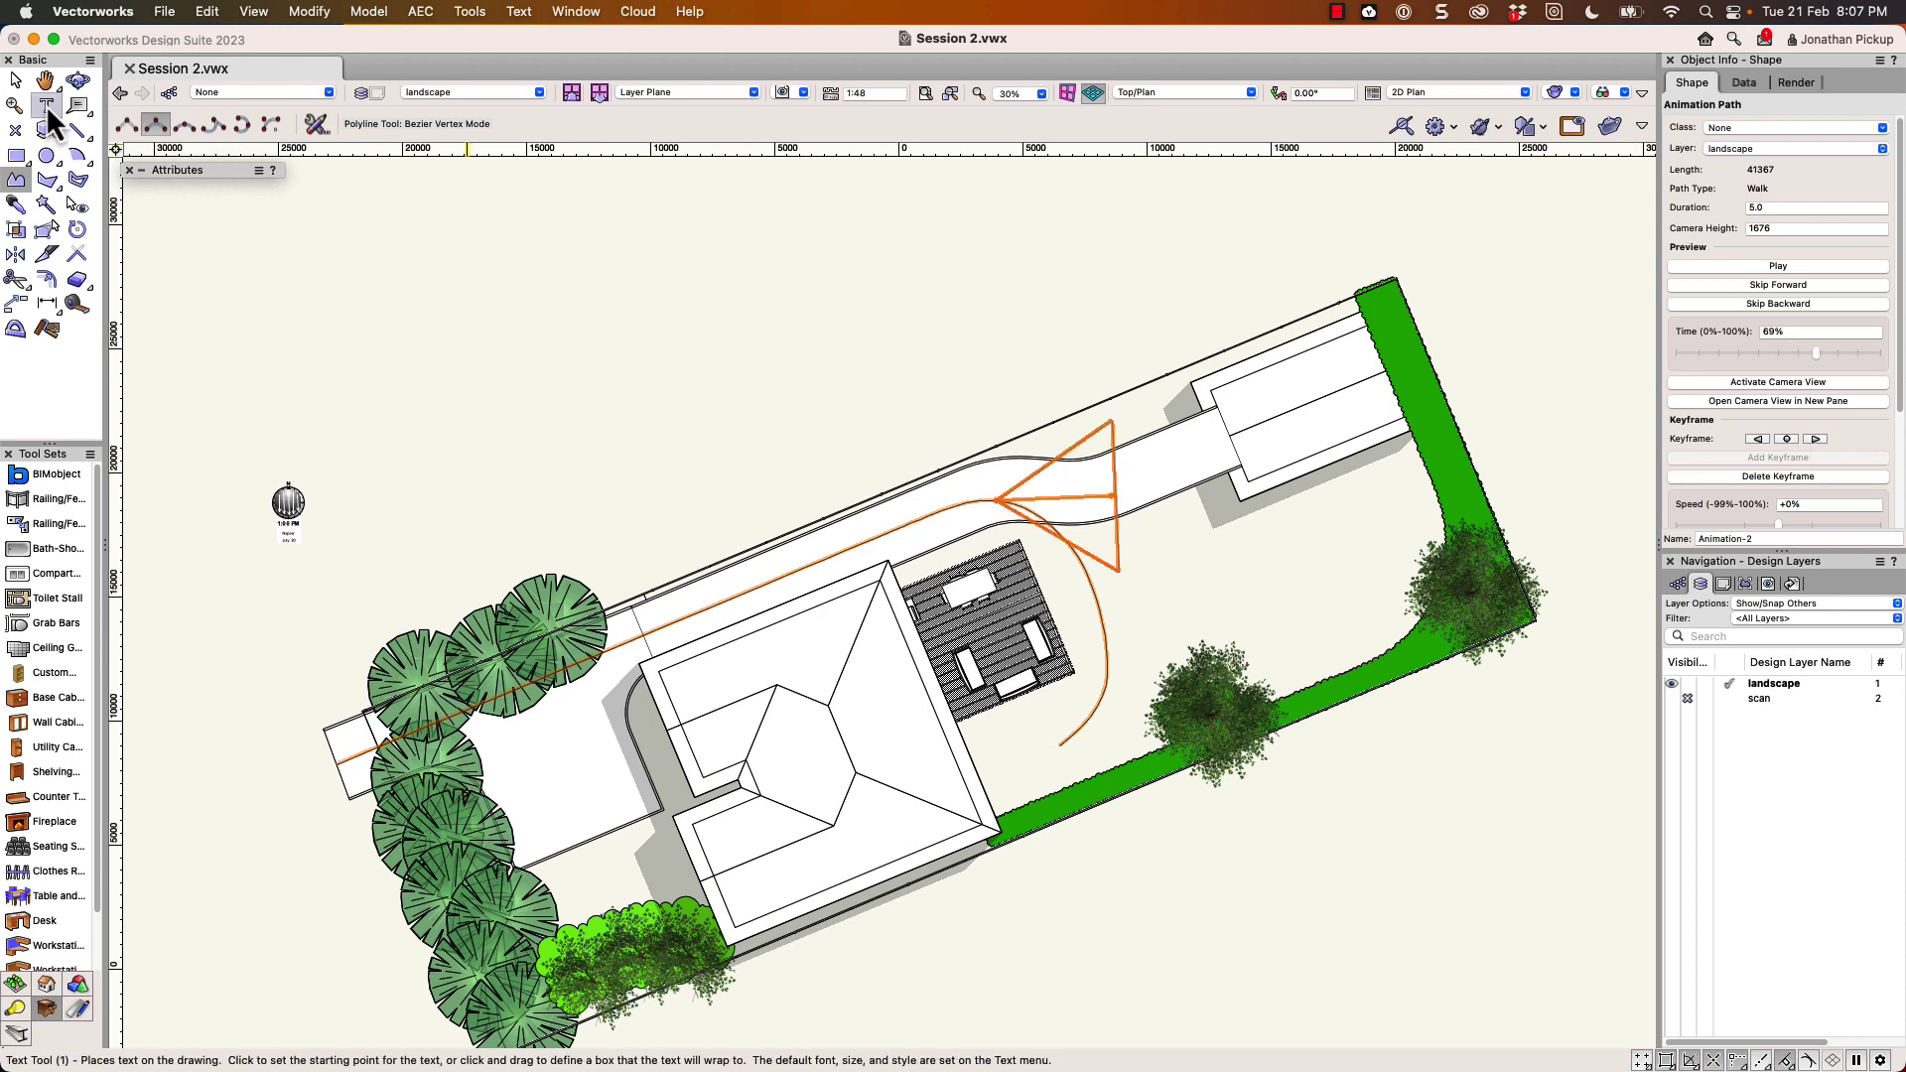
{"action": "left_click", "coordinate": [15, 80]}
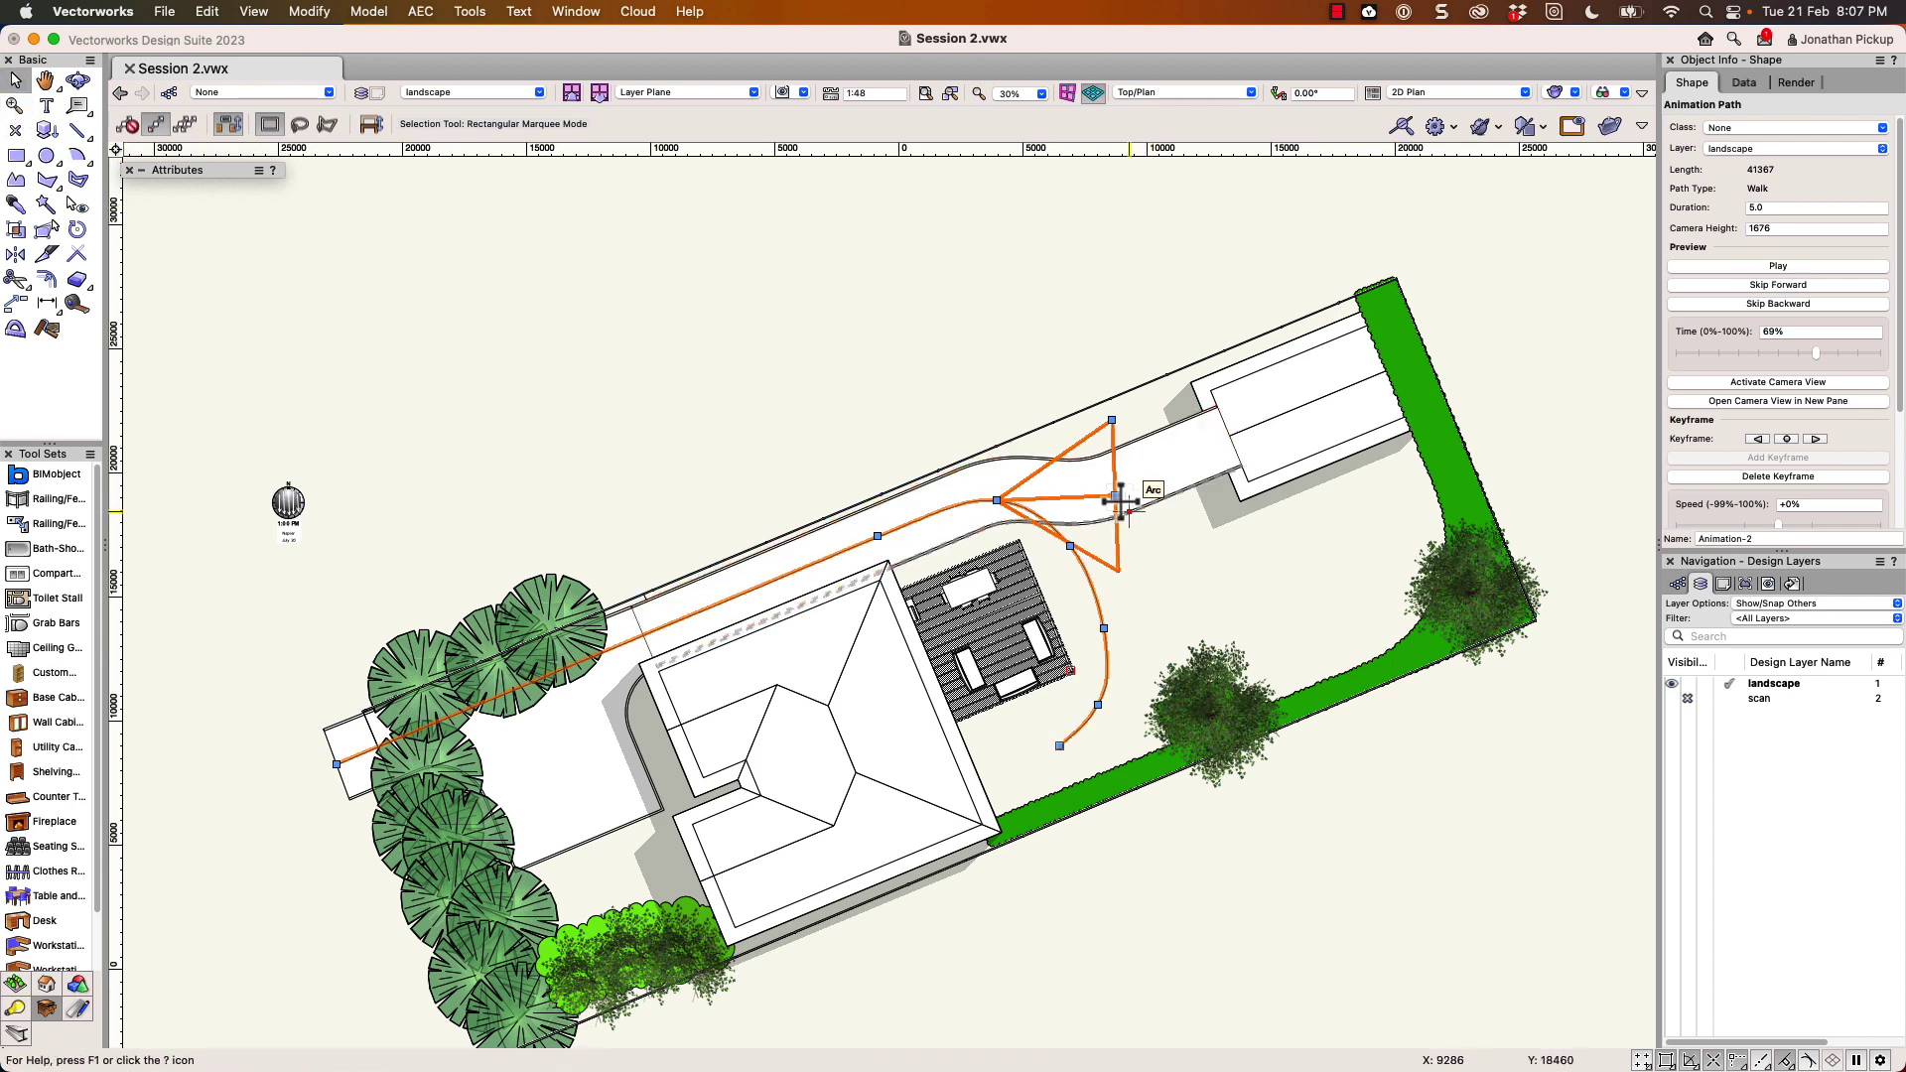
Aim the walkthrough camera at the deck on the first three keyframes
{"action": "left_click_drag", "start_coordinate": [1115, 495], "coordinate": [918, 671]}
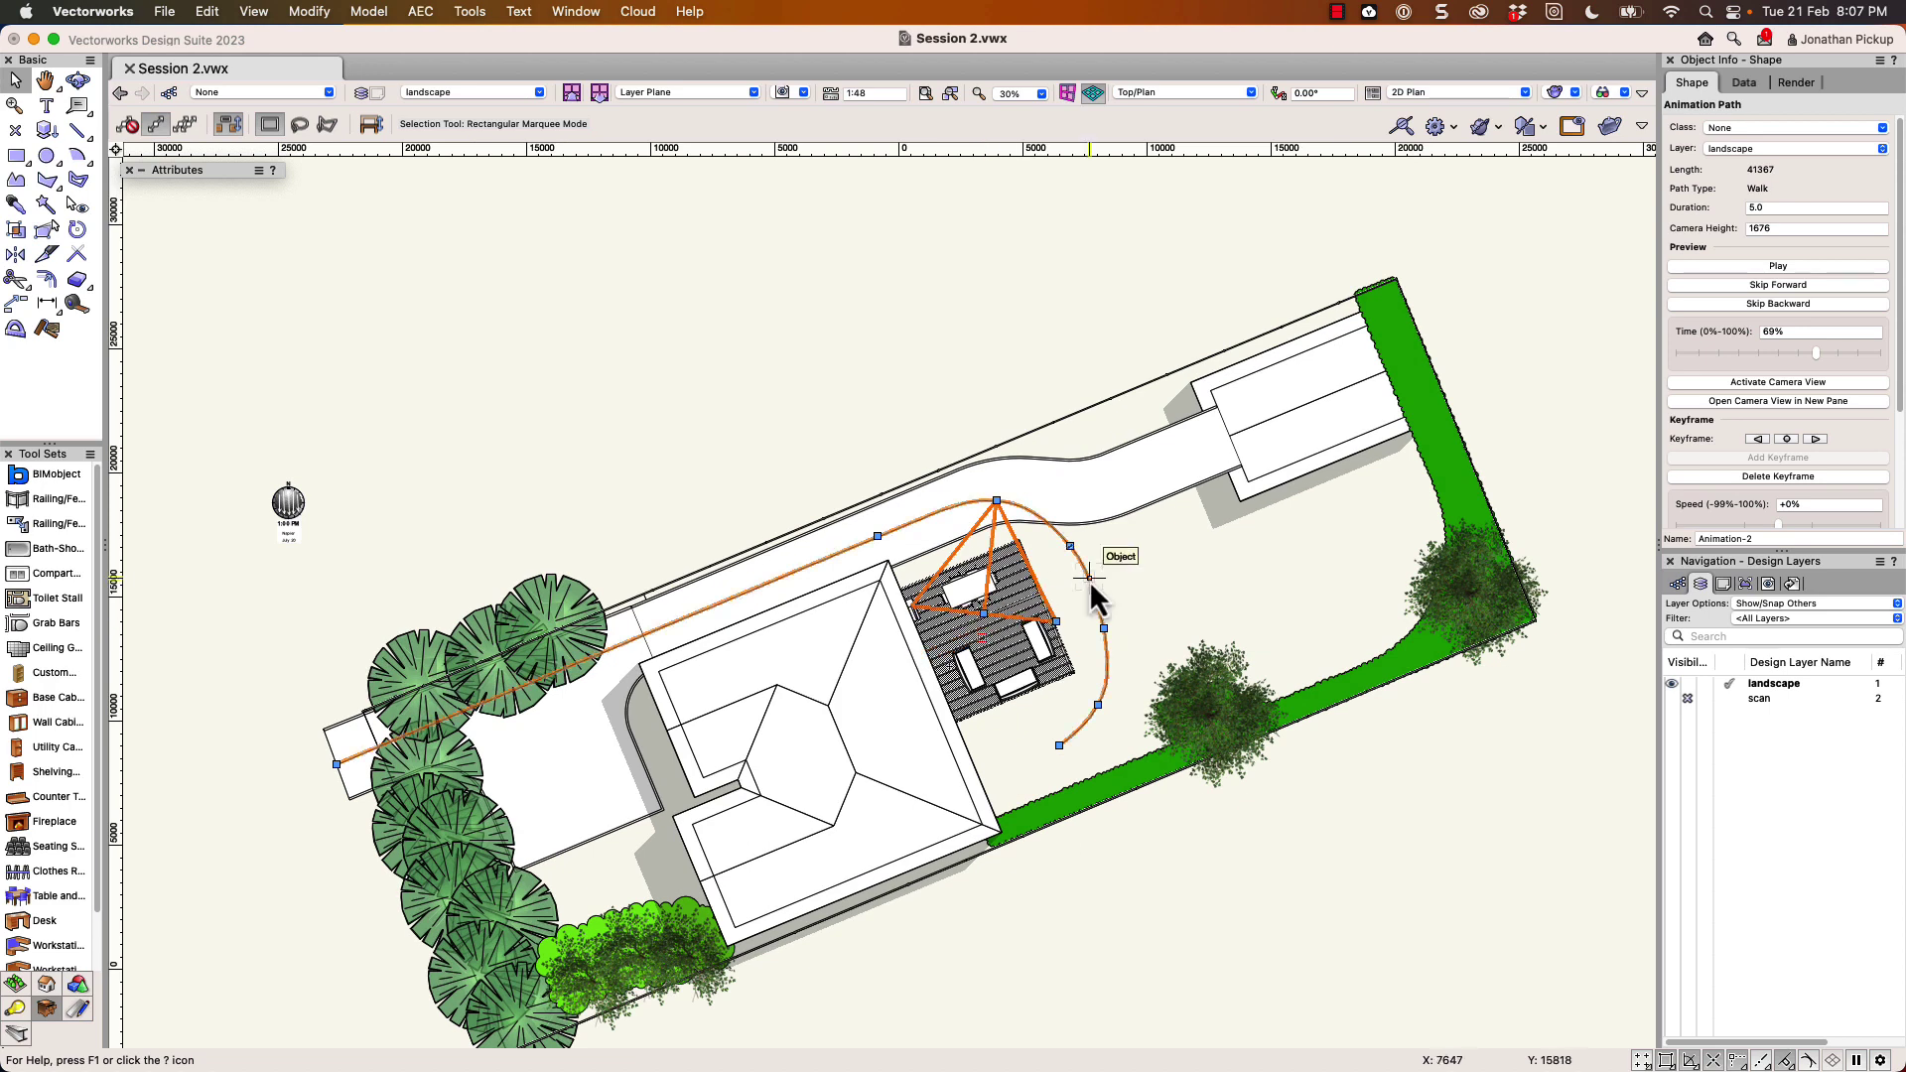
{"action": "left_click", "coordinate": [1815, 439]}
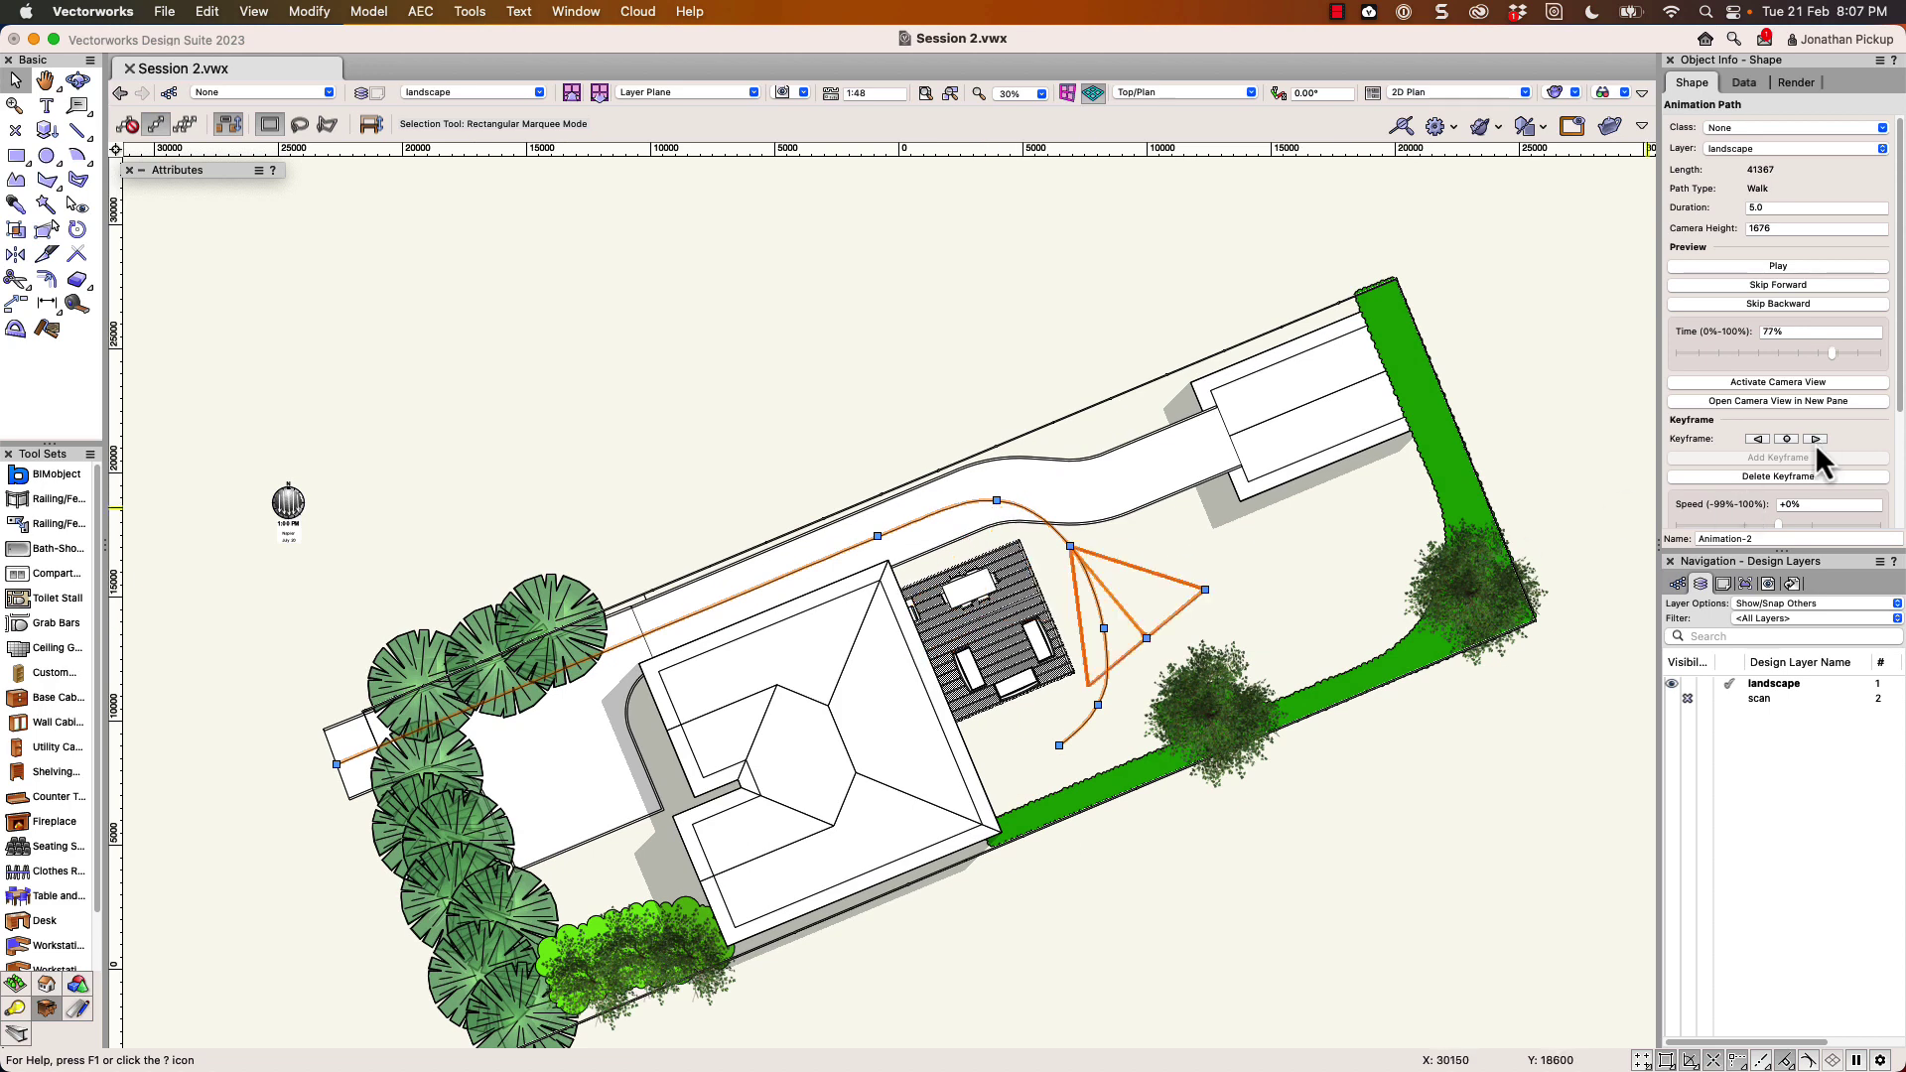
{"action": "left_click_drag", "start_coordinate": [1146, 638], "coordinate": [982, 641]}
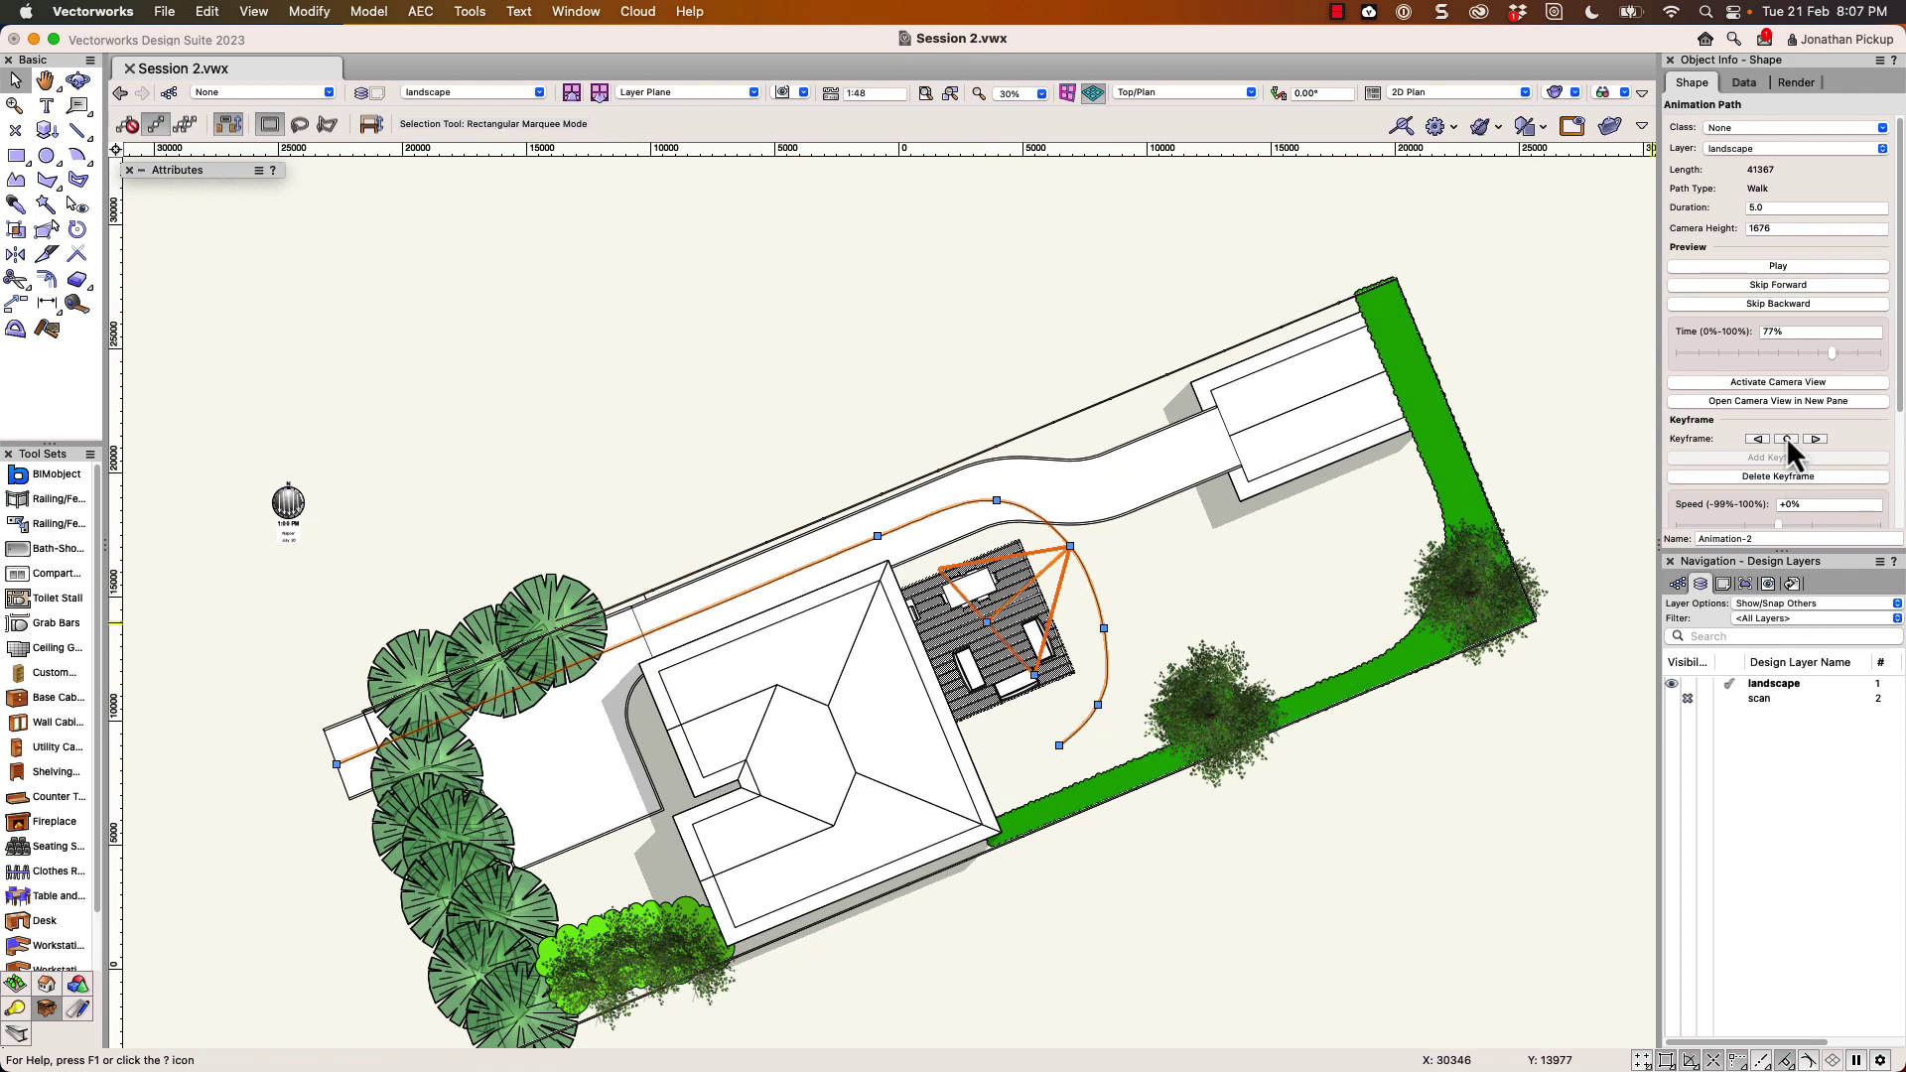
{"action": "left_click", "coordinate": [1815, 439]}
{"action": "mouse_move", "coordinate": [1212, 702]}
{"action": "left_mouse_down"}
{"action": "mouse_move", "coordinate": [1114, 742]}
{"action": "mouse_move", "coordinate": [992, 635]}
{"action": "mouse_move", "coordinate": [995, 613]}
{"action": "left_mouse_up"}
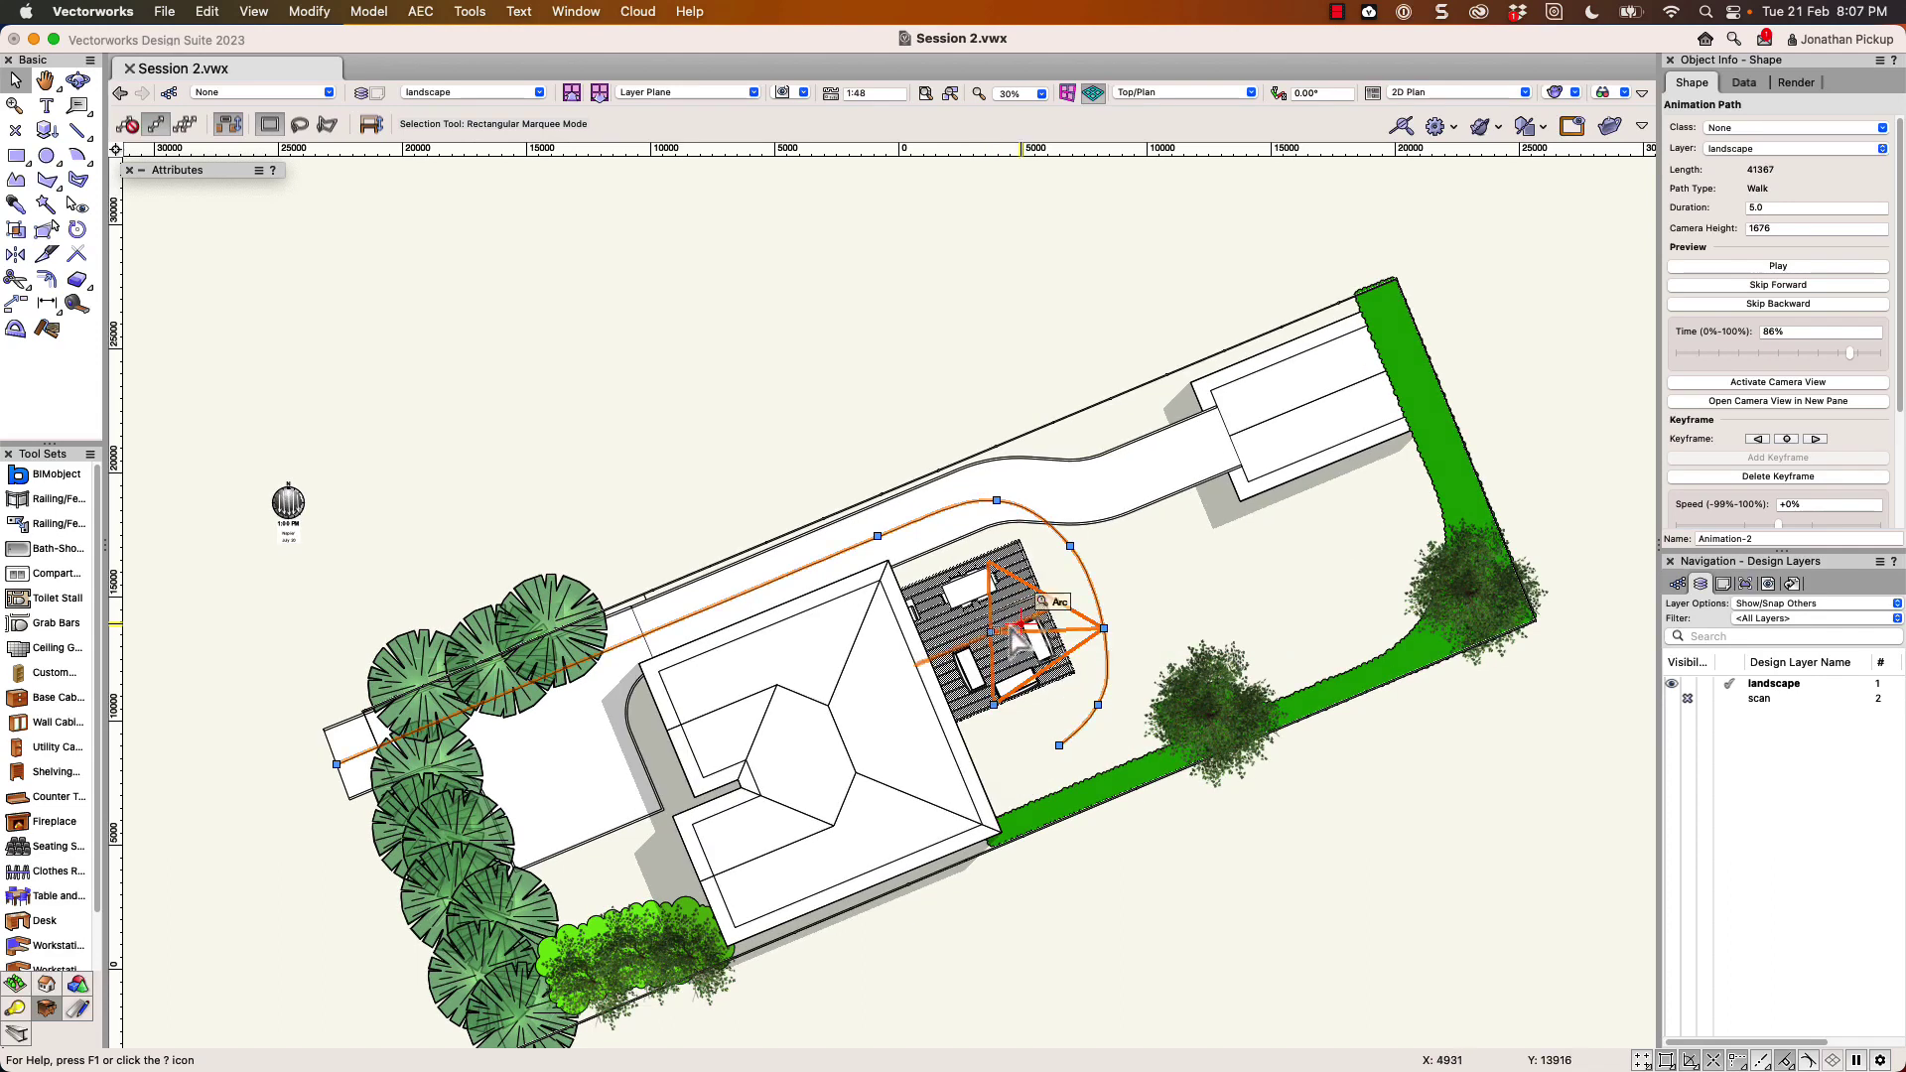
Aim the remaining keyframes, including the path's end, at the timber deck and play the preview
{"action": "left_click", "coordinate": [1816, 440]}
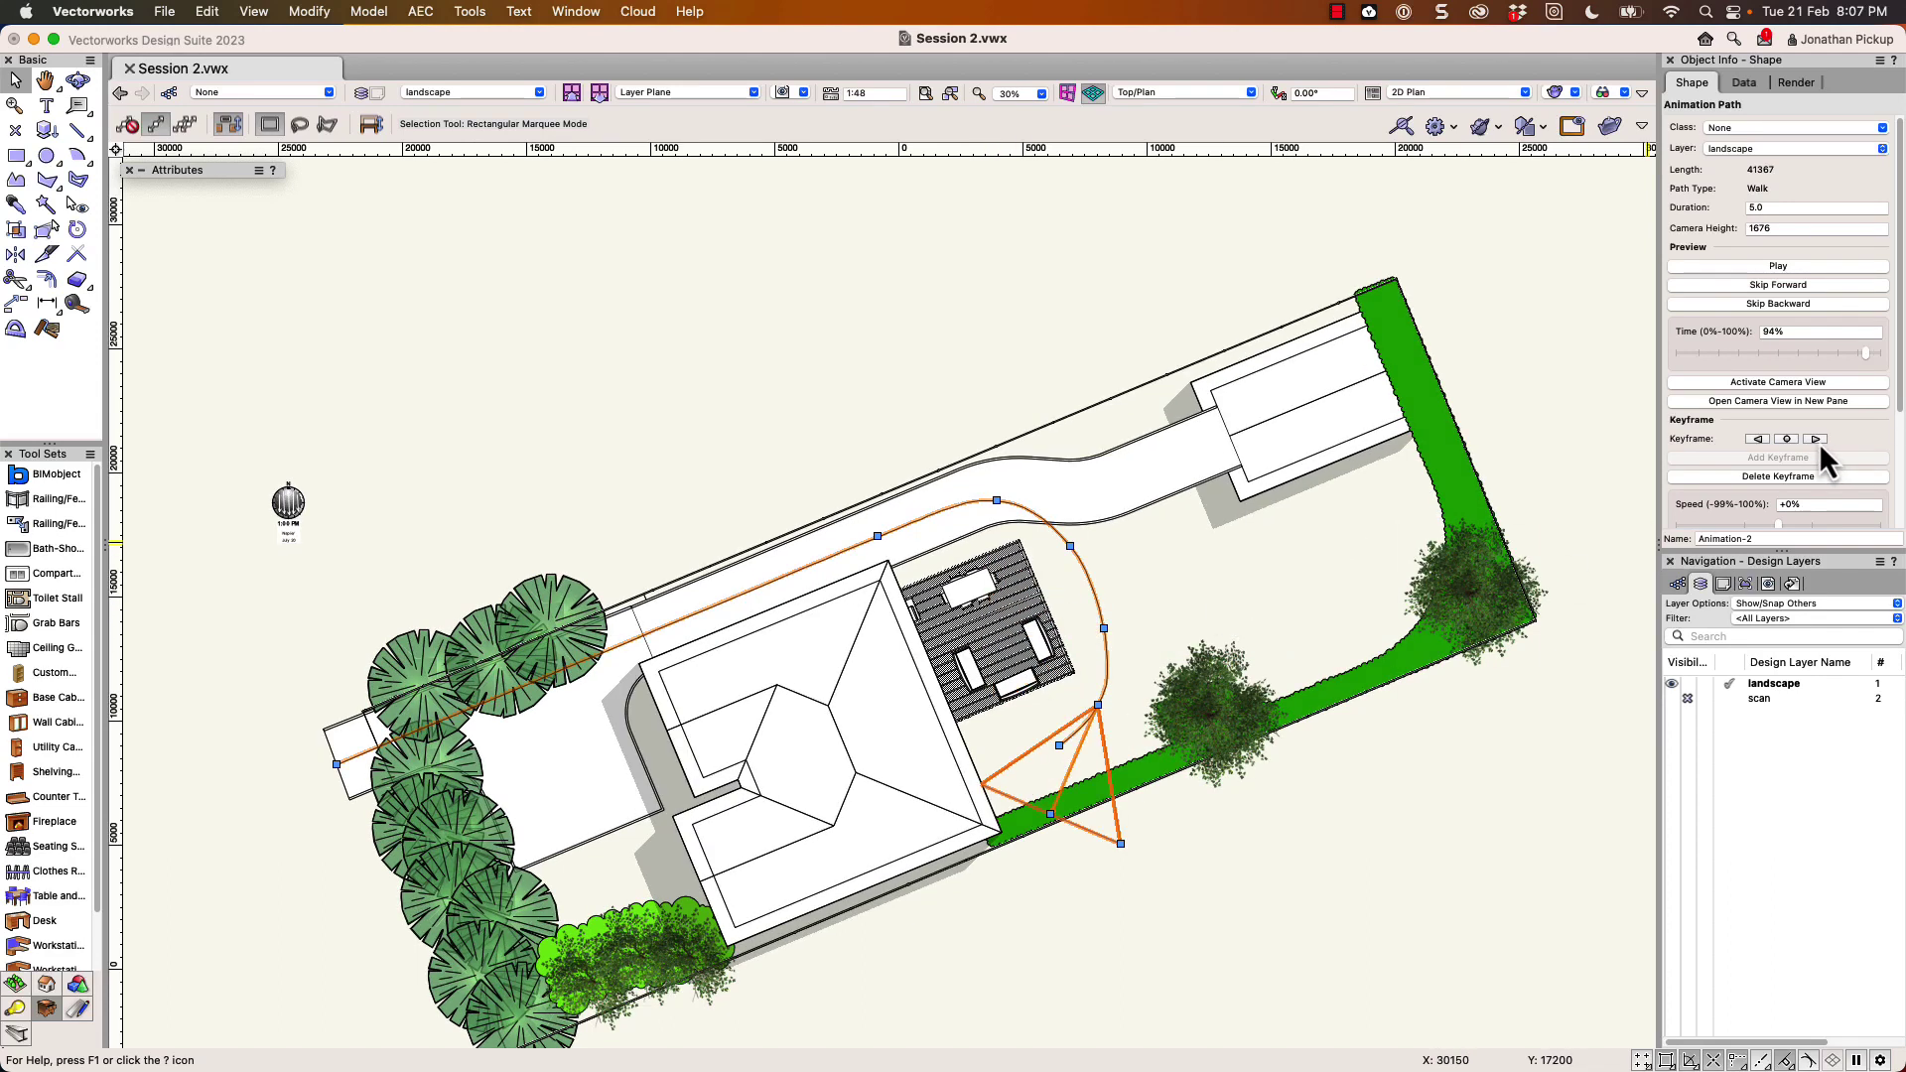
{"action": "mouse_move", "coordinate": [1051, 822]}
{"action": "left_mouse_down"}
{"action": "mouse_move", "coordinate": [1072, 681]}
{"action": "mouse_move", "coordinate": [990, 653]}
{"action": "left_mouse_up"}
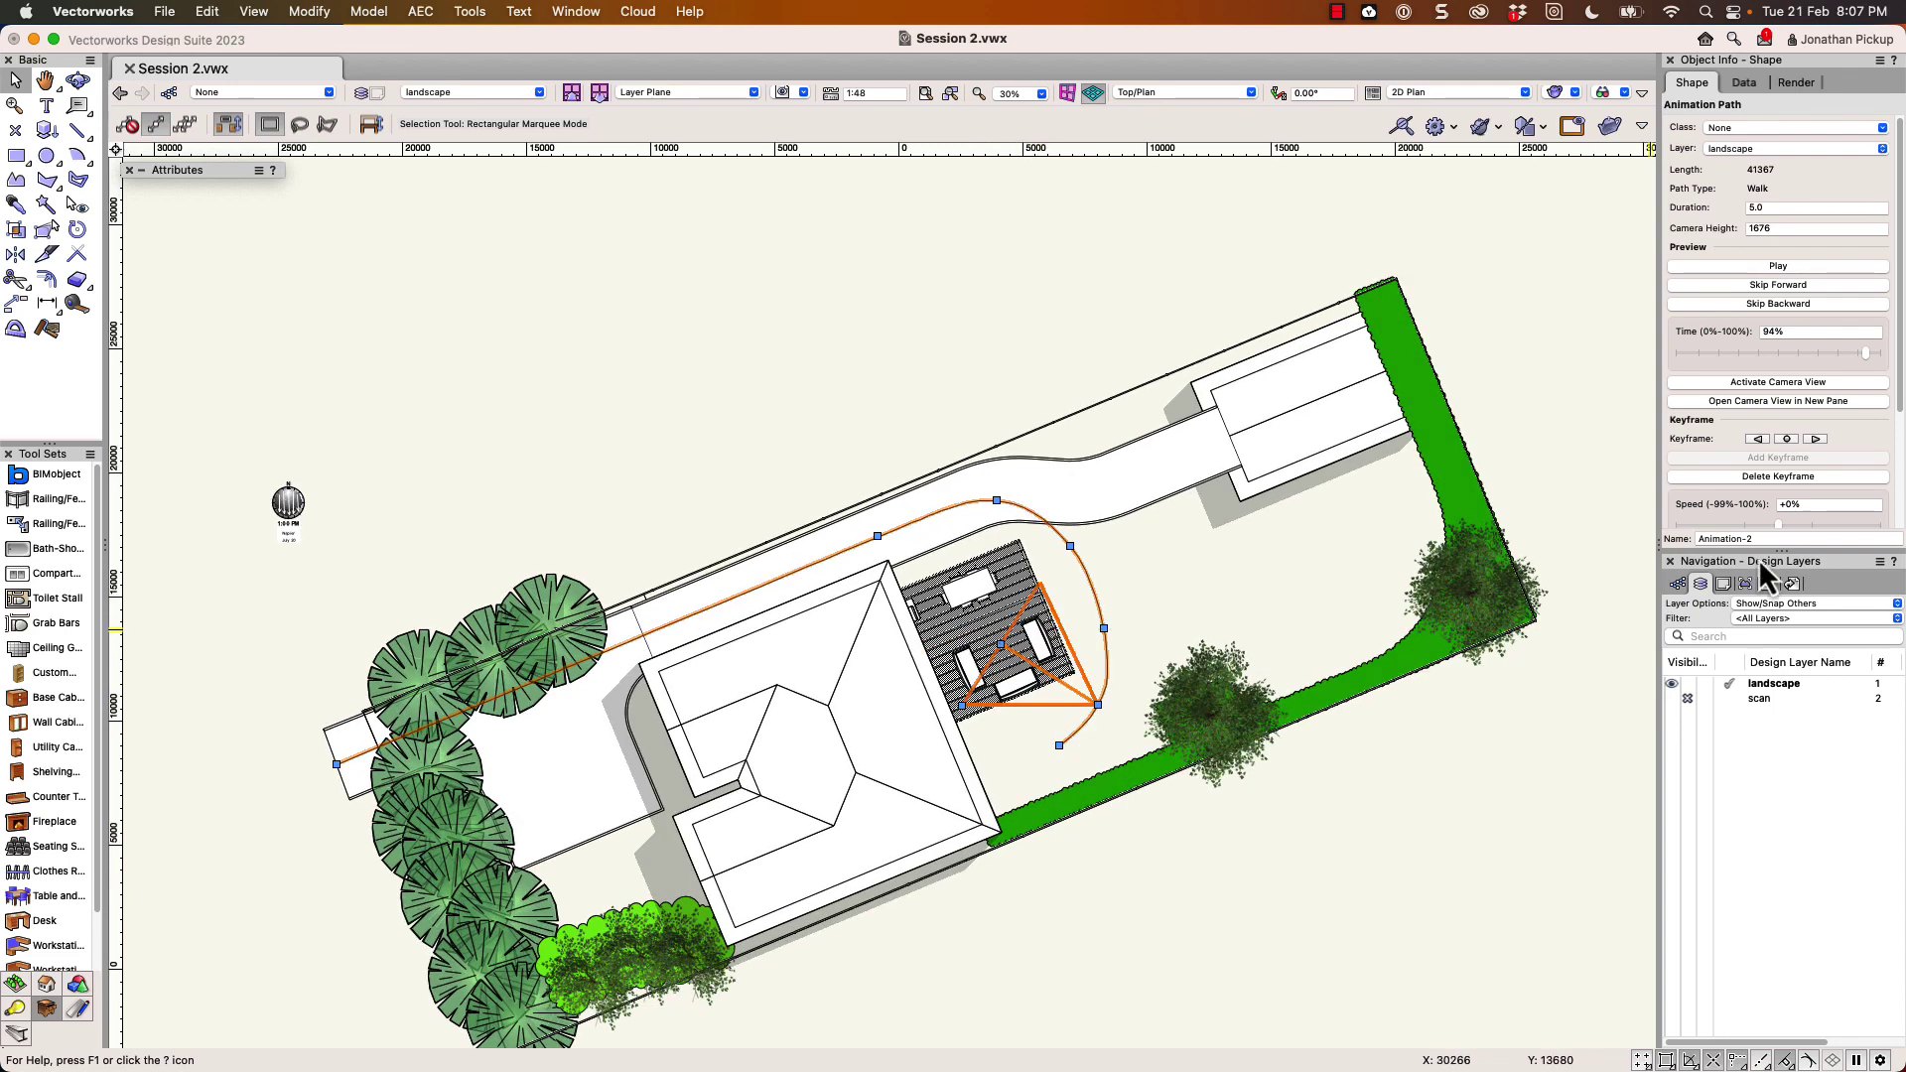
{"action": "left_click", "coordinate": [1815, 439]}
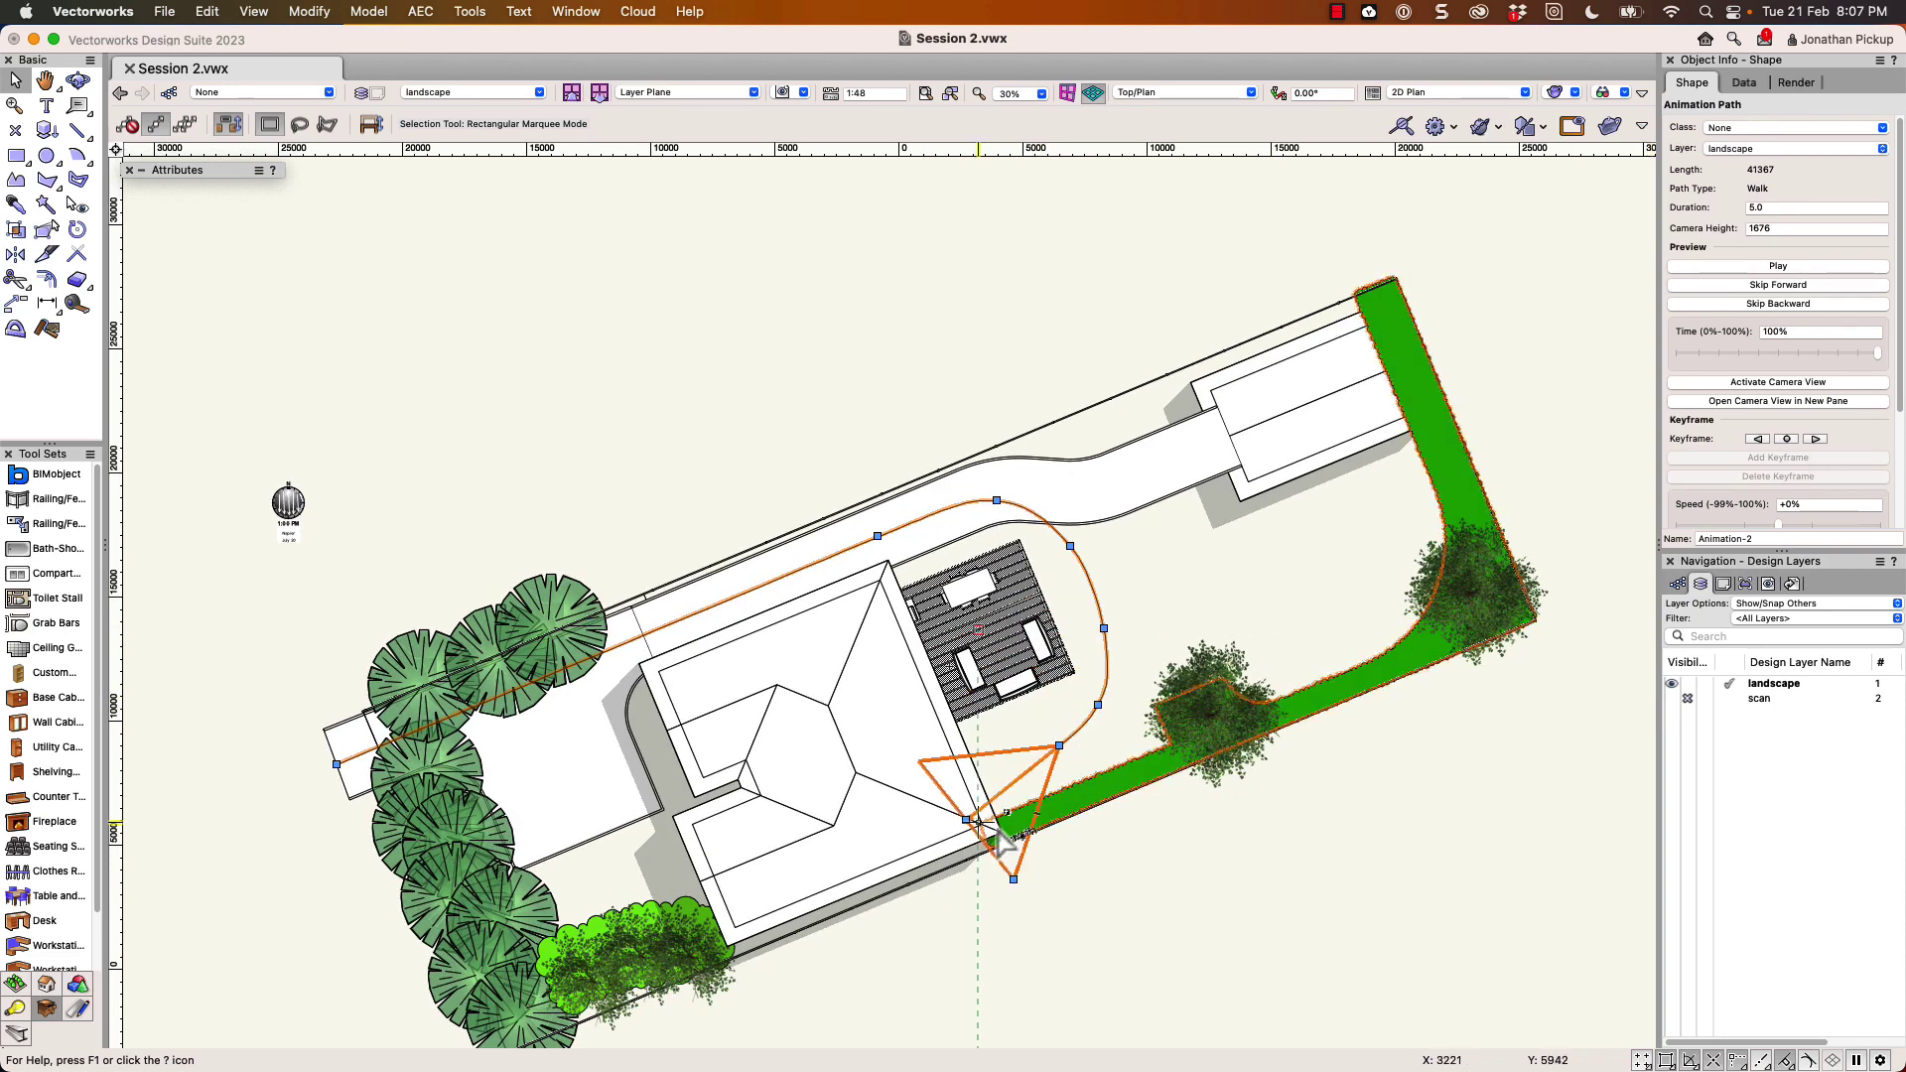
{"action": "left_click_drag", "start_coordinate": [968, 819], "coordinate": [977, 617]}
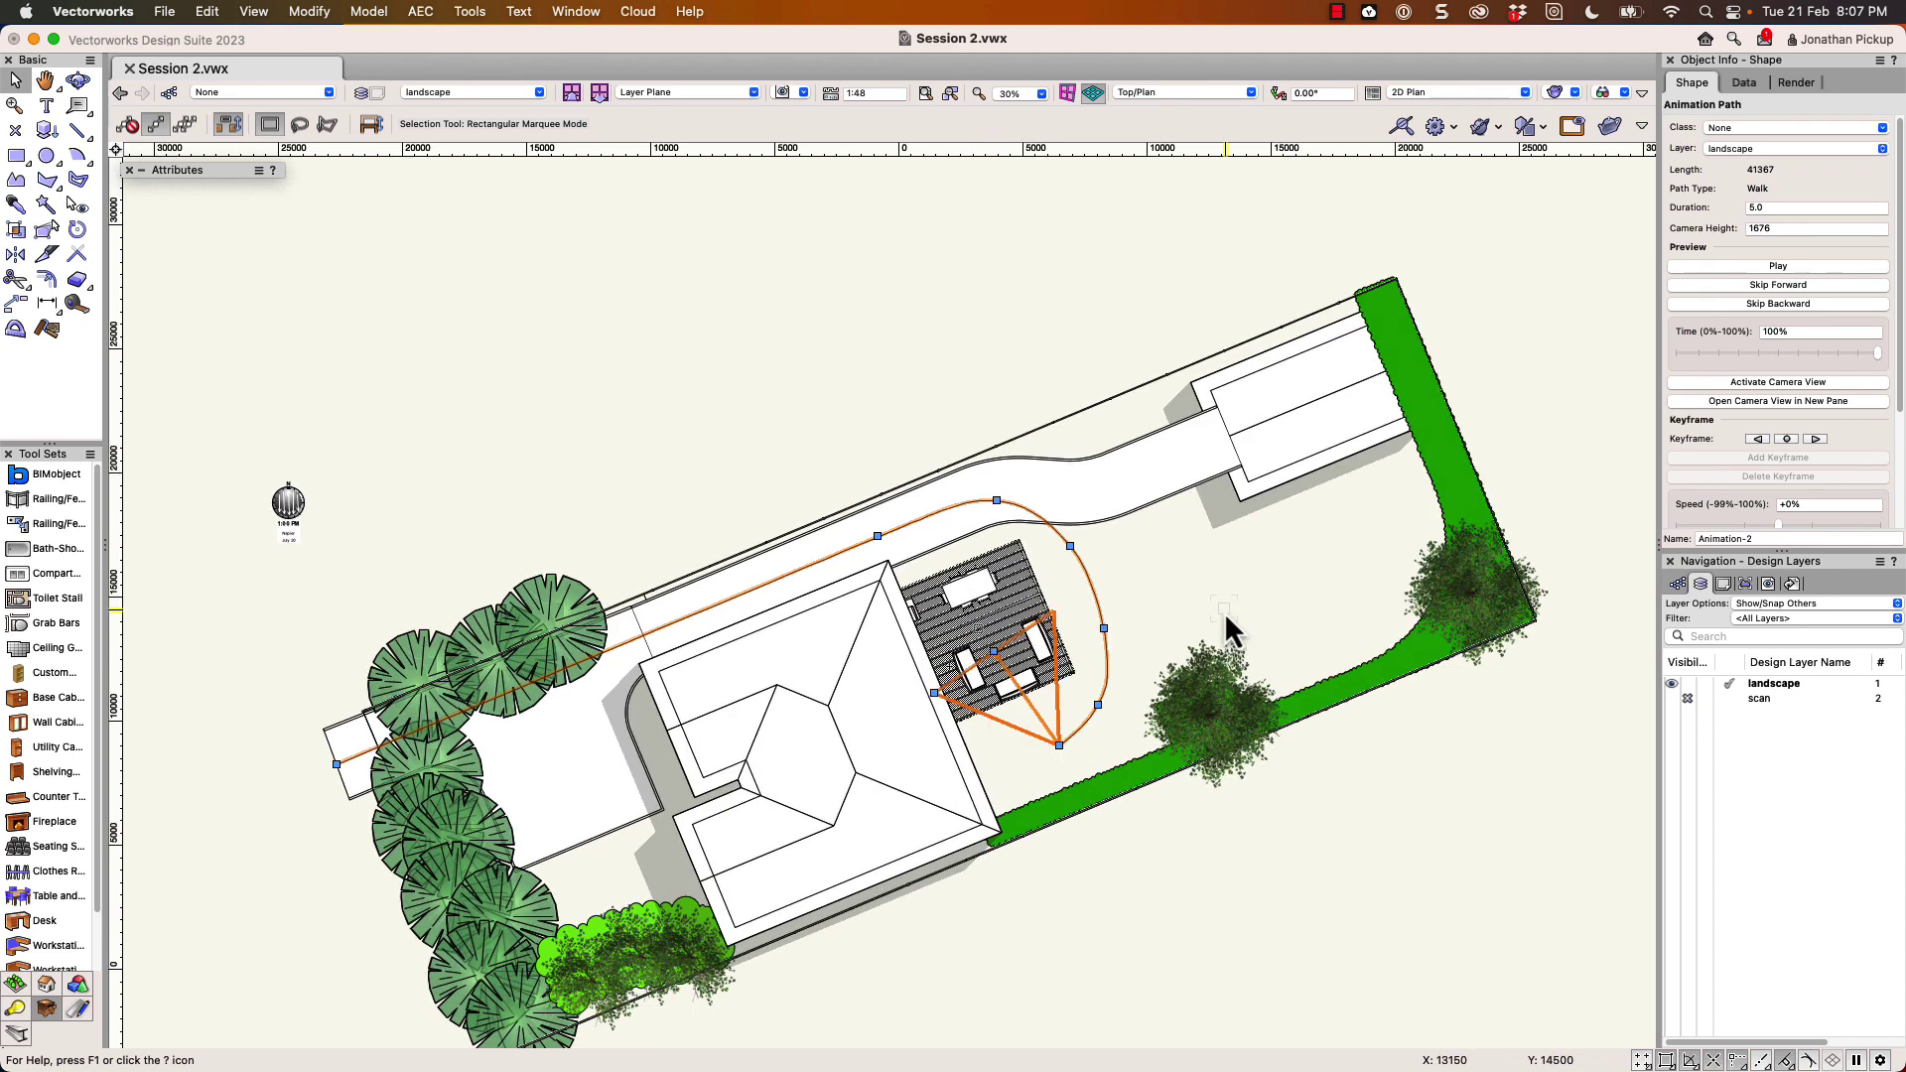
{"action": "left_click", "coordinate": [1778, 266]}
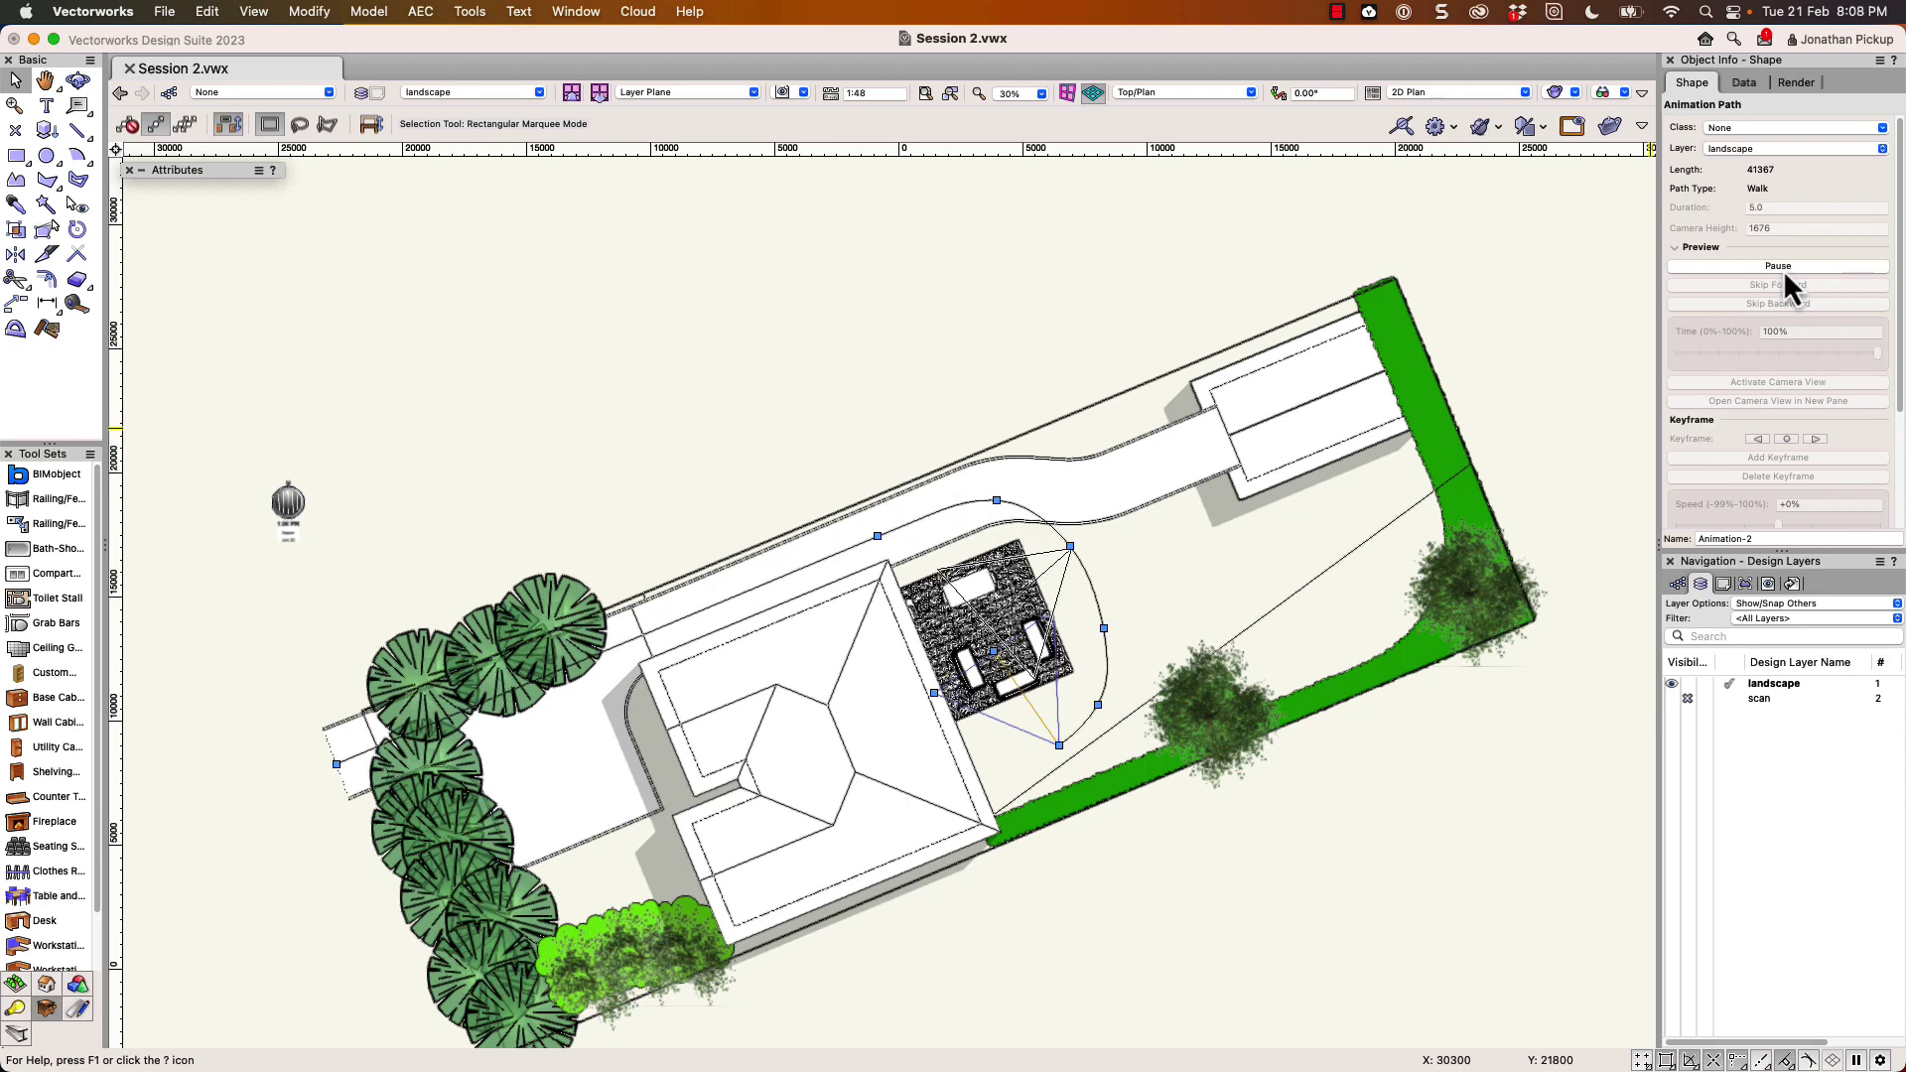
Pause the preview, activate the camera view, and step back through all keyframes to the patio view
{"action": "left_click", "coordinate": [1781, 267]}
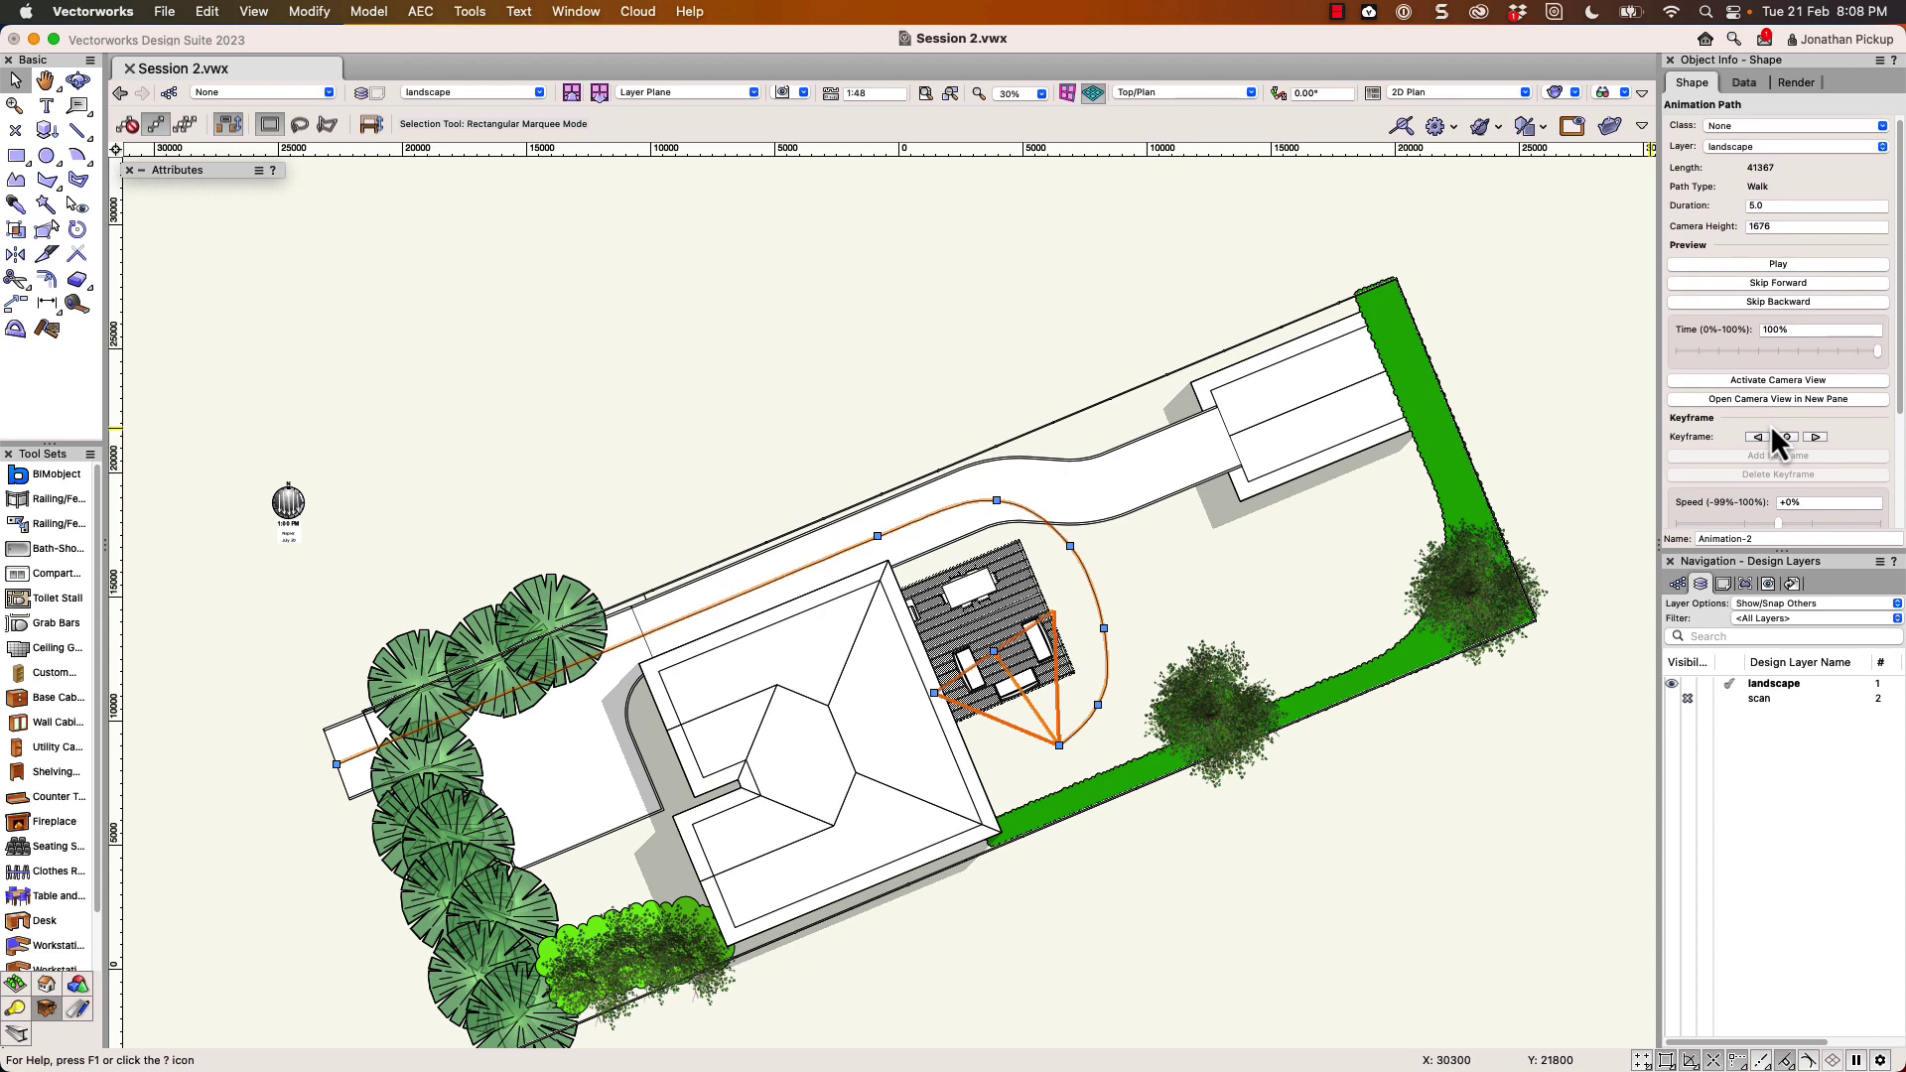
{"action": "scroll", "coordinate": [1771, 425], "scroll_direction": "down", "scroll_amount": 2}
{"action": "left_click", "coordinate": [1753, 320]}
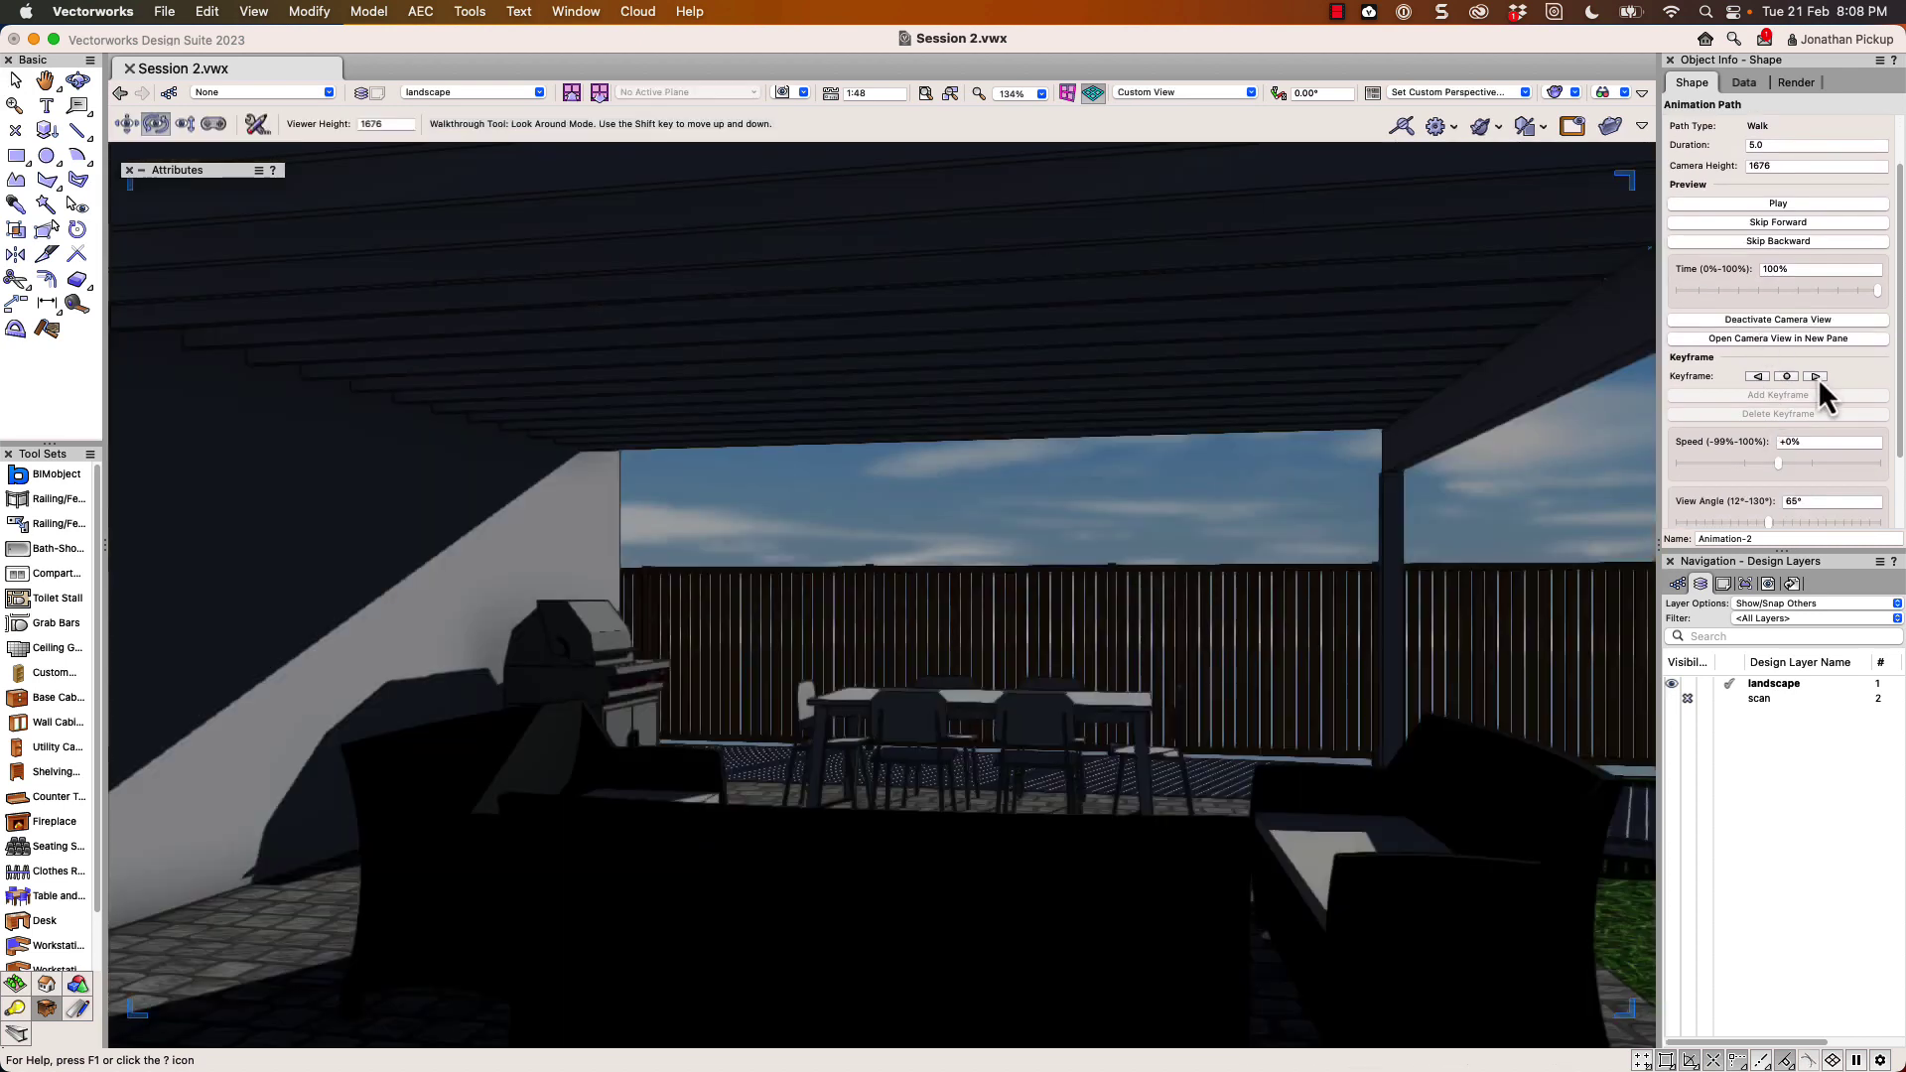
{"action": "left_click", "coordinate": [1753, 376]}
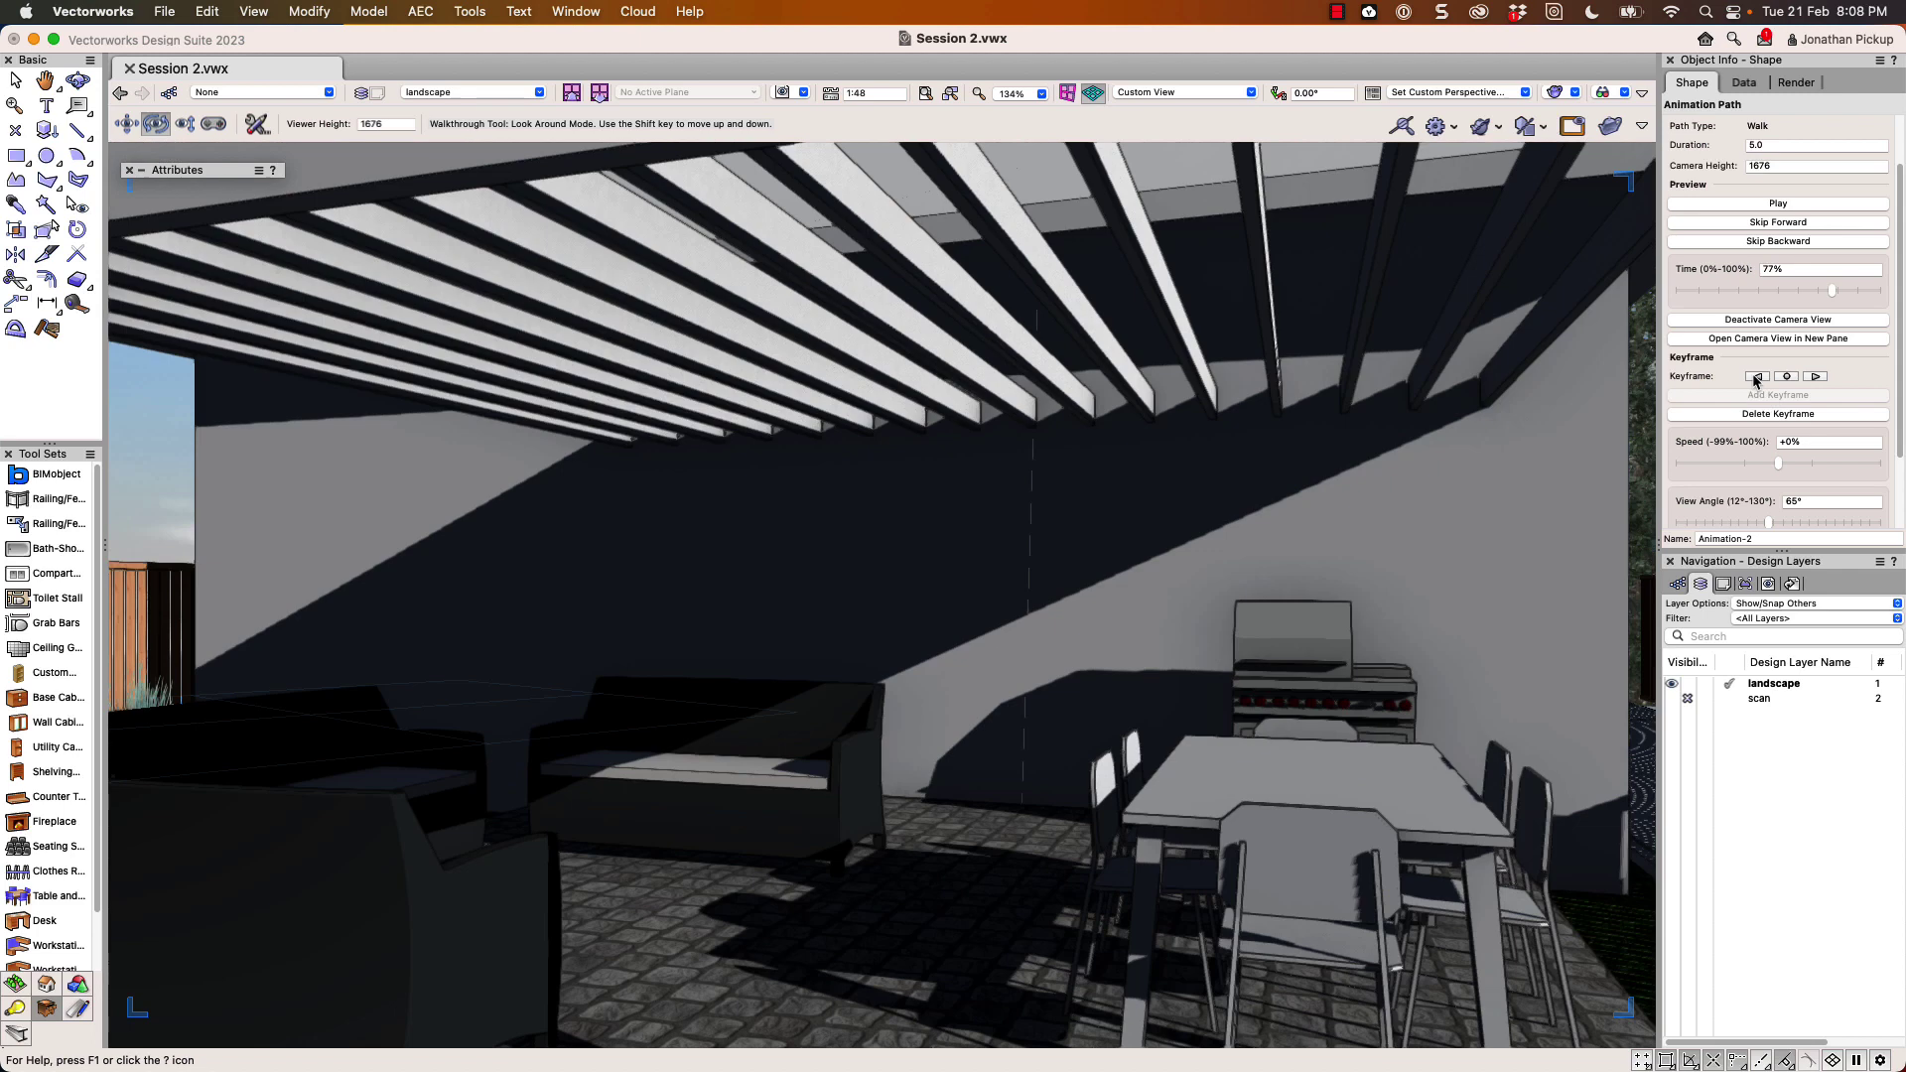
{"action": "left_click", "coordinate": [1753, 376]}
{"action": "left_click", "coordinate": [1755, 377]}
{"action": "left_click", "coordinate": [1755, 376]}
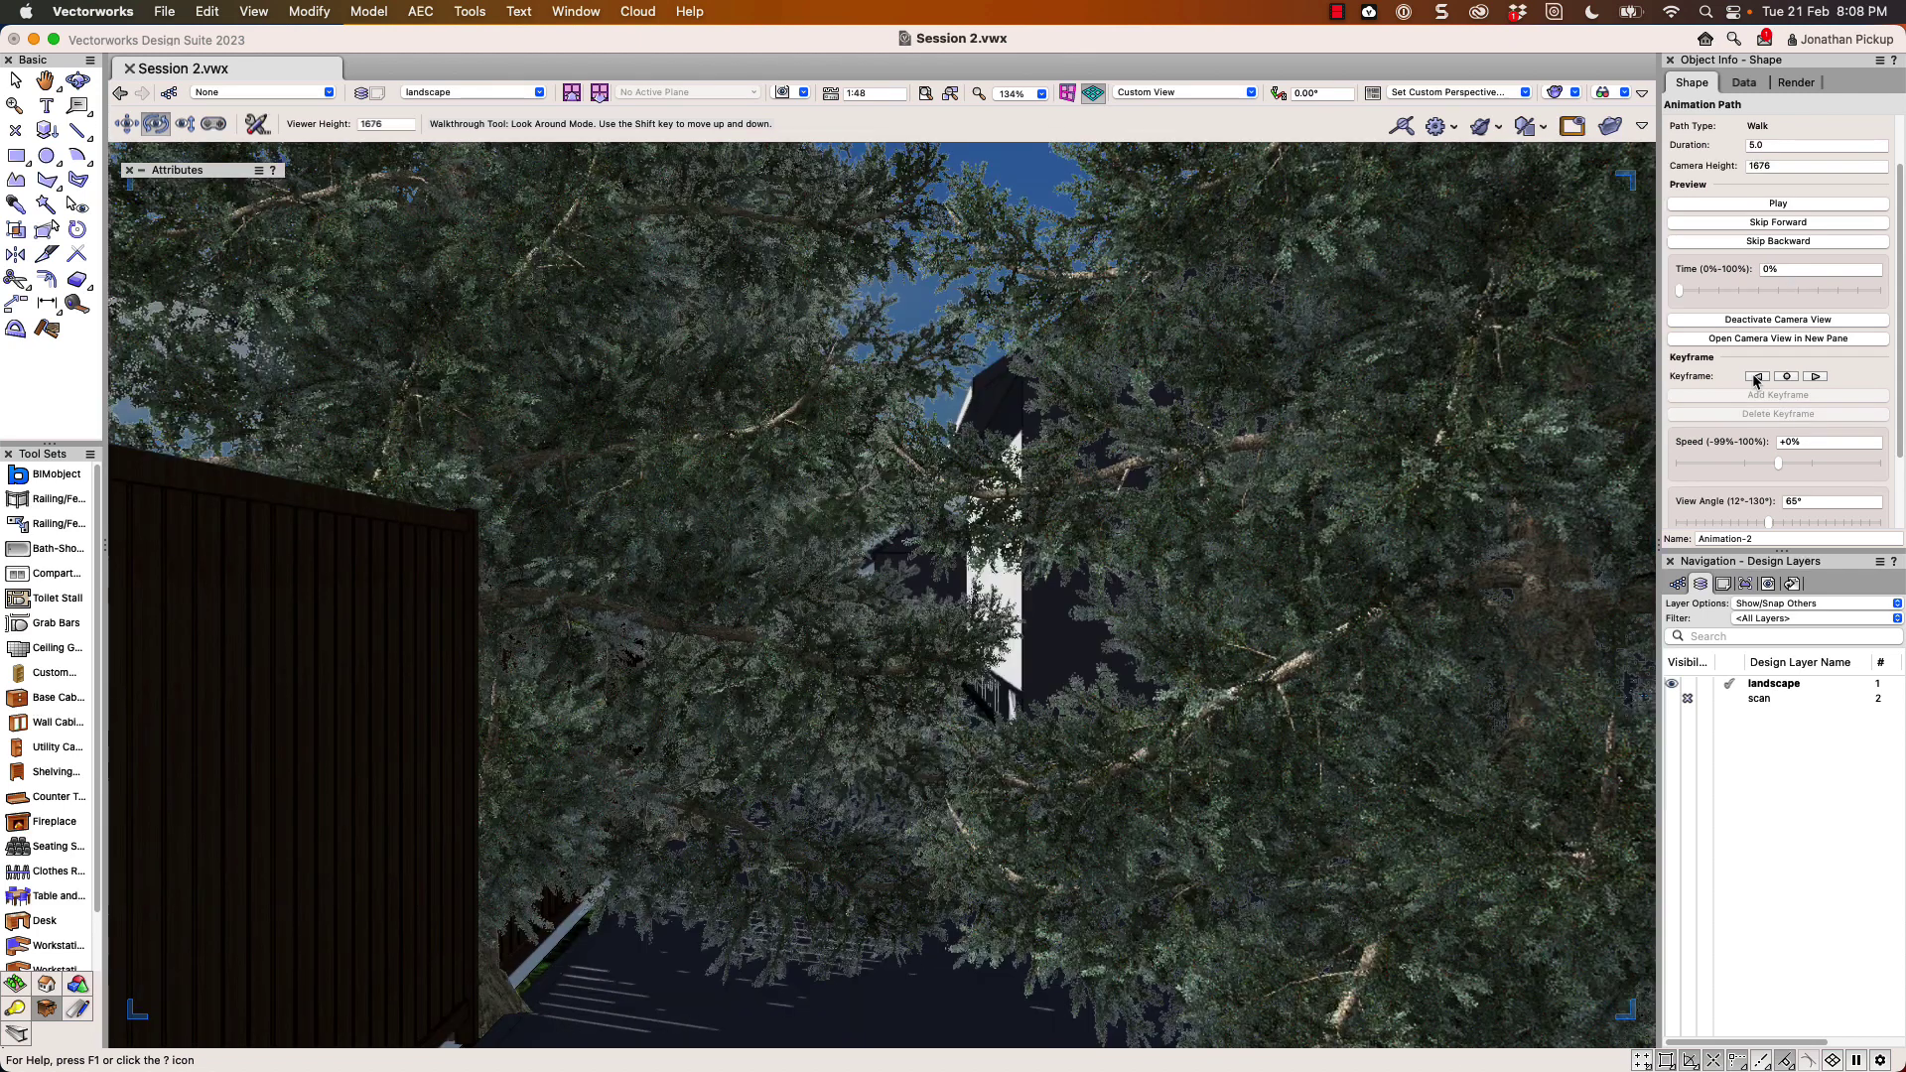
{"action": "left_click", "coordinate": [1755, 376]}
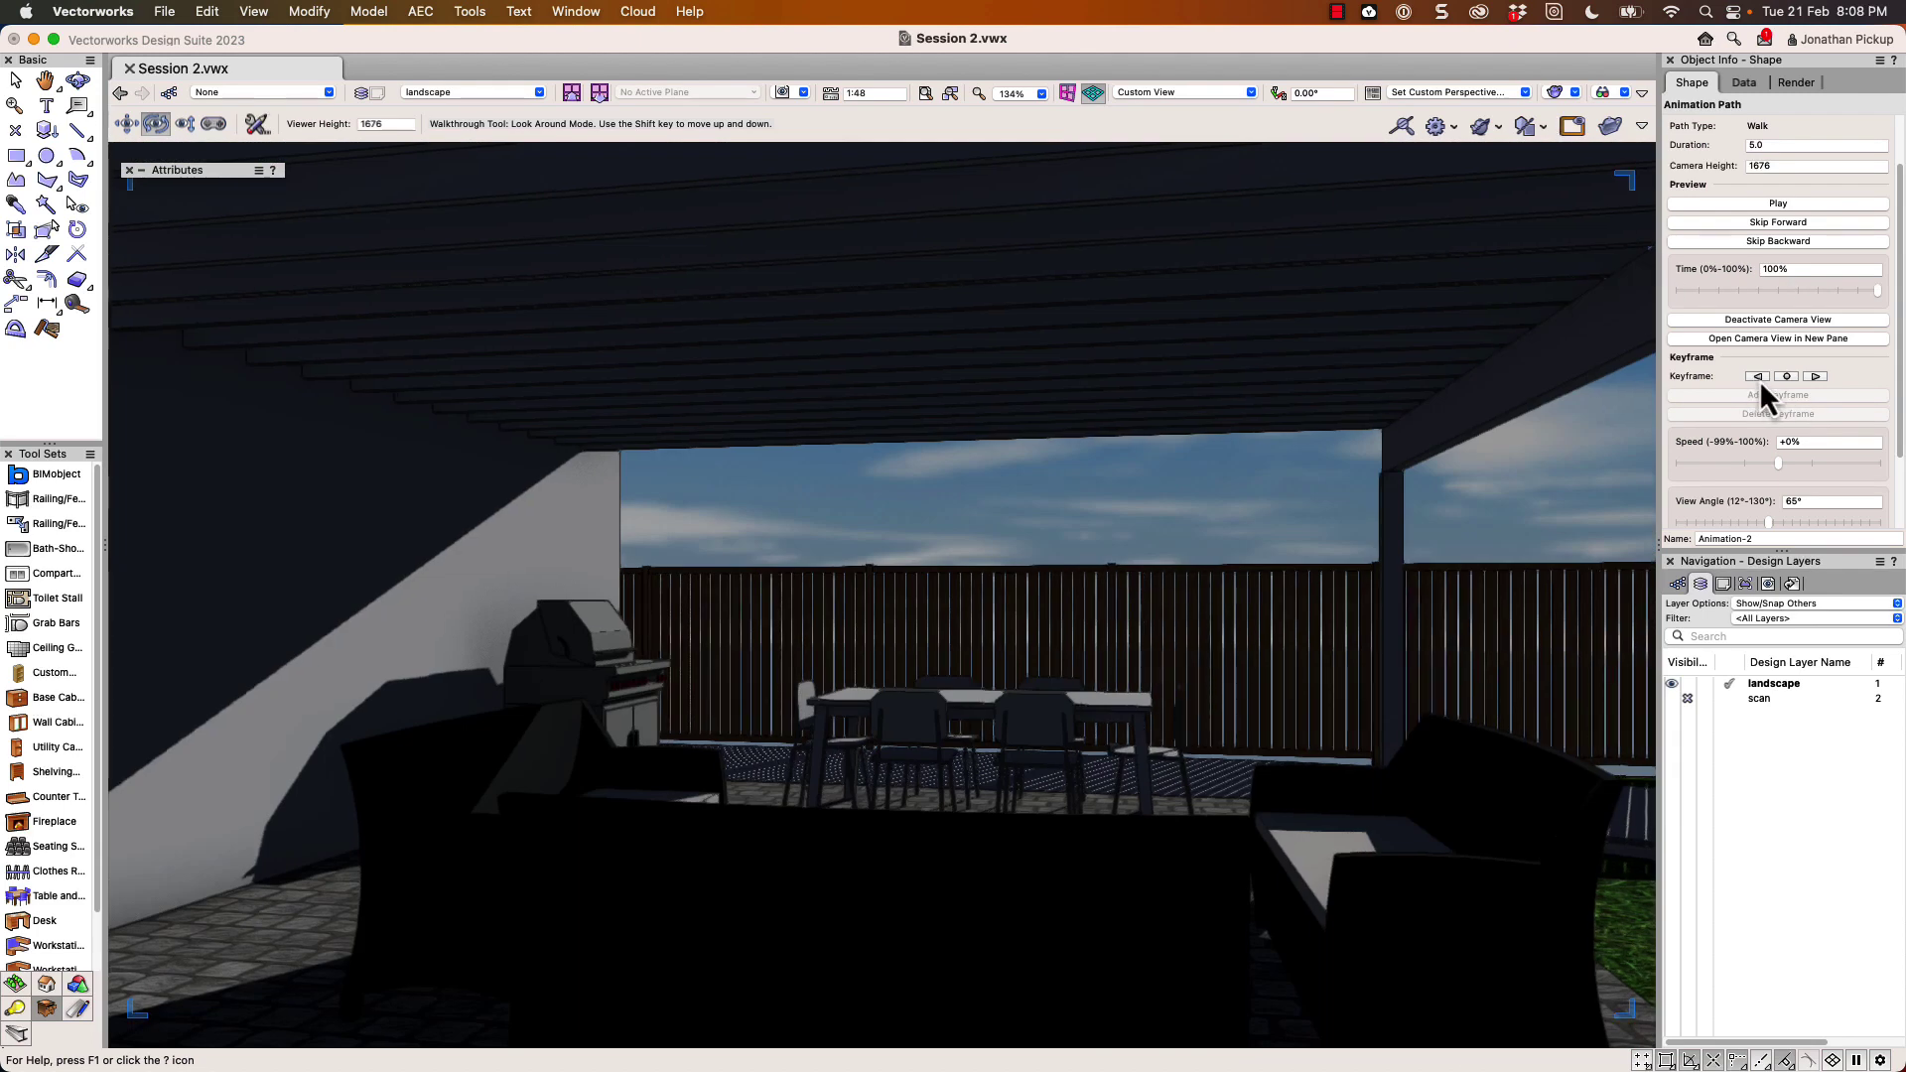
{"action": "scroll", "coordinate": [1791, 258], "scroll_direction": "down", "scroll_amount": 3}
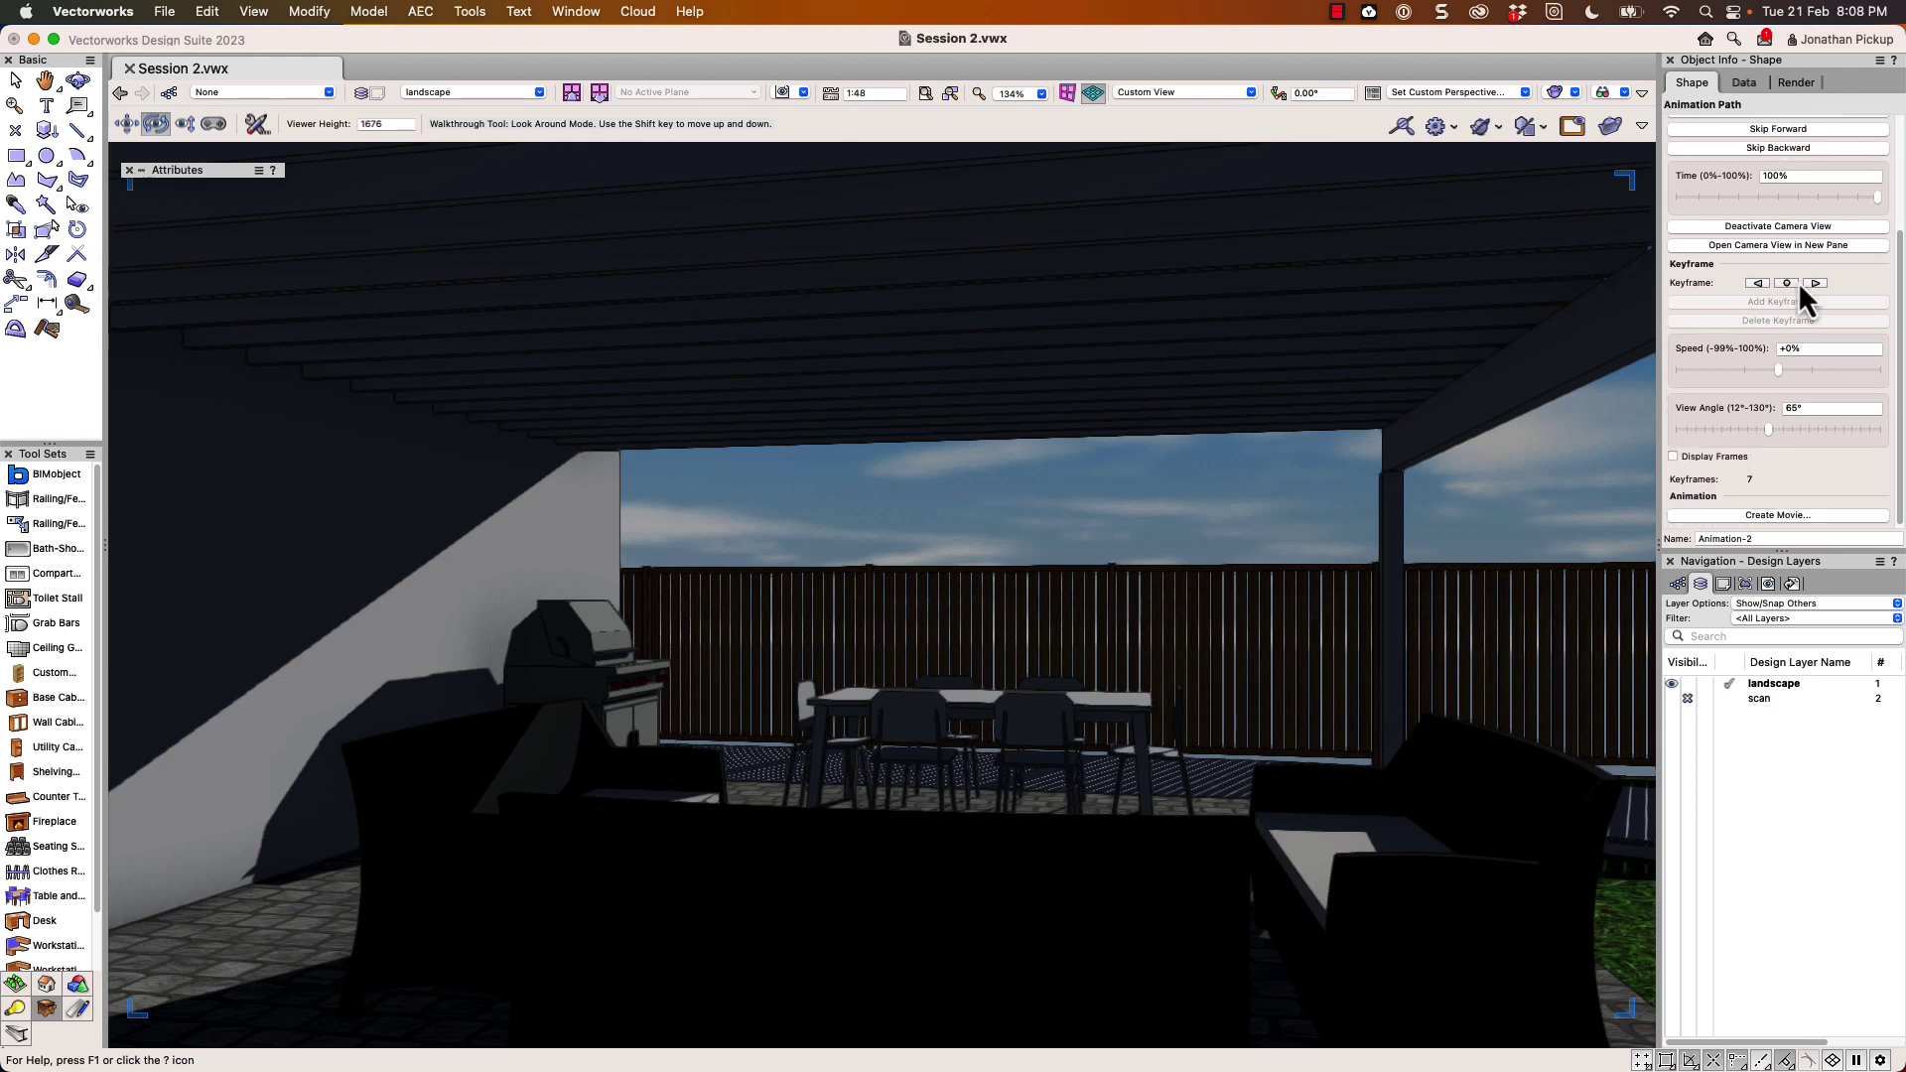
Set the movie duration to 30 seconds with Shaded rendering and its default options
{"action": "left_click", "coordinate": [1765, 518]}
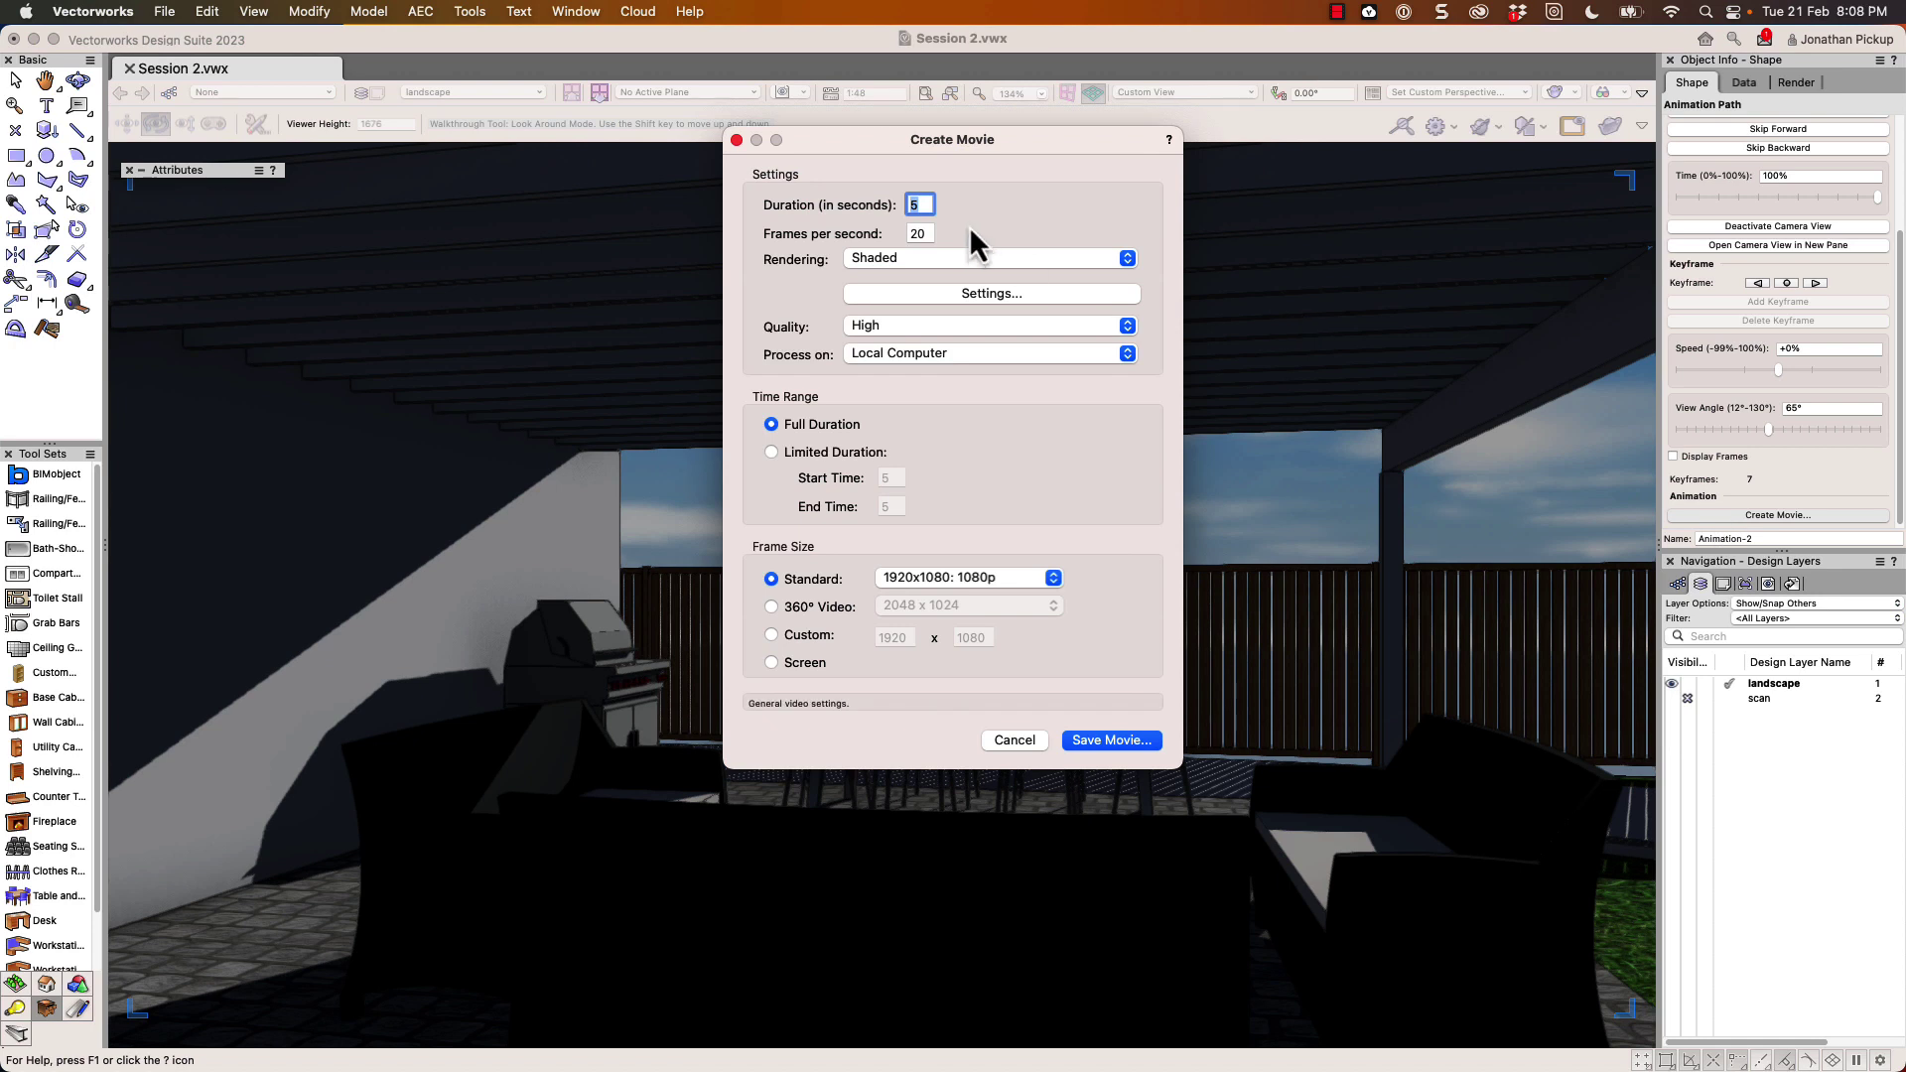
{"action": "type", "text": "30"}
{"action": "key", "text": "Tab"}
{"action": "key", "text": "Tab"}
{"action": "left_click", "coordinate": [888, 258]}
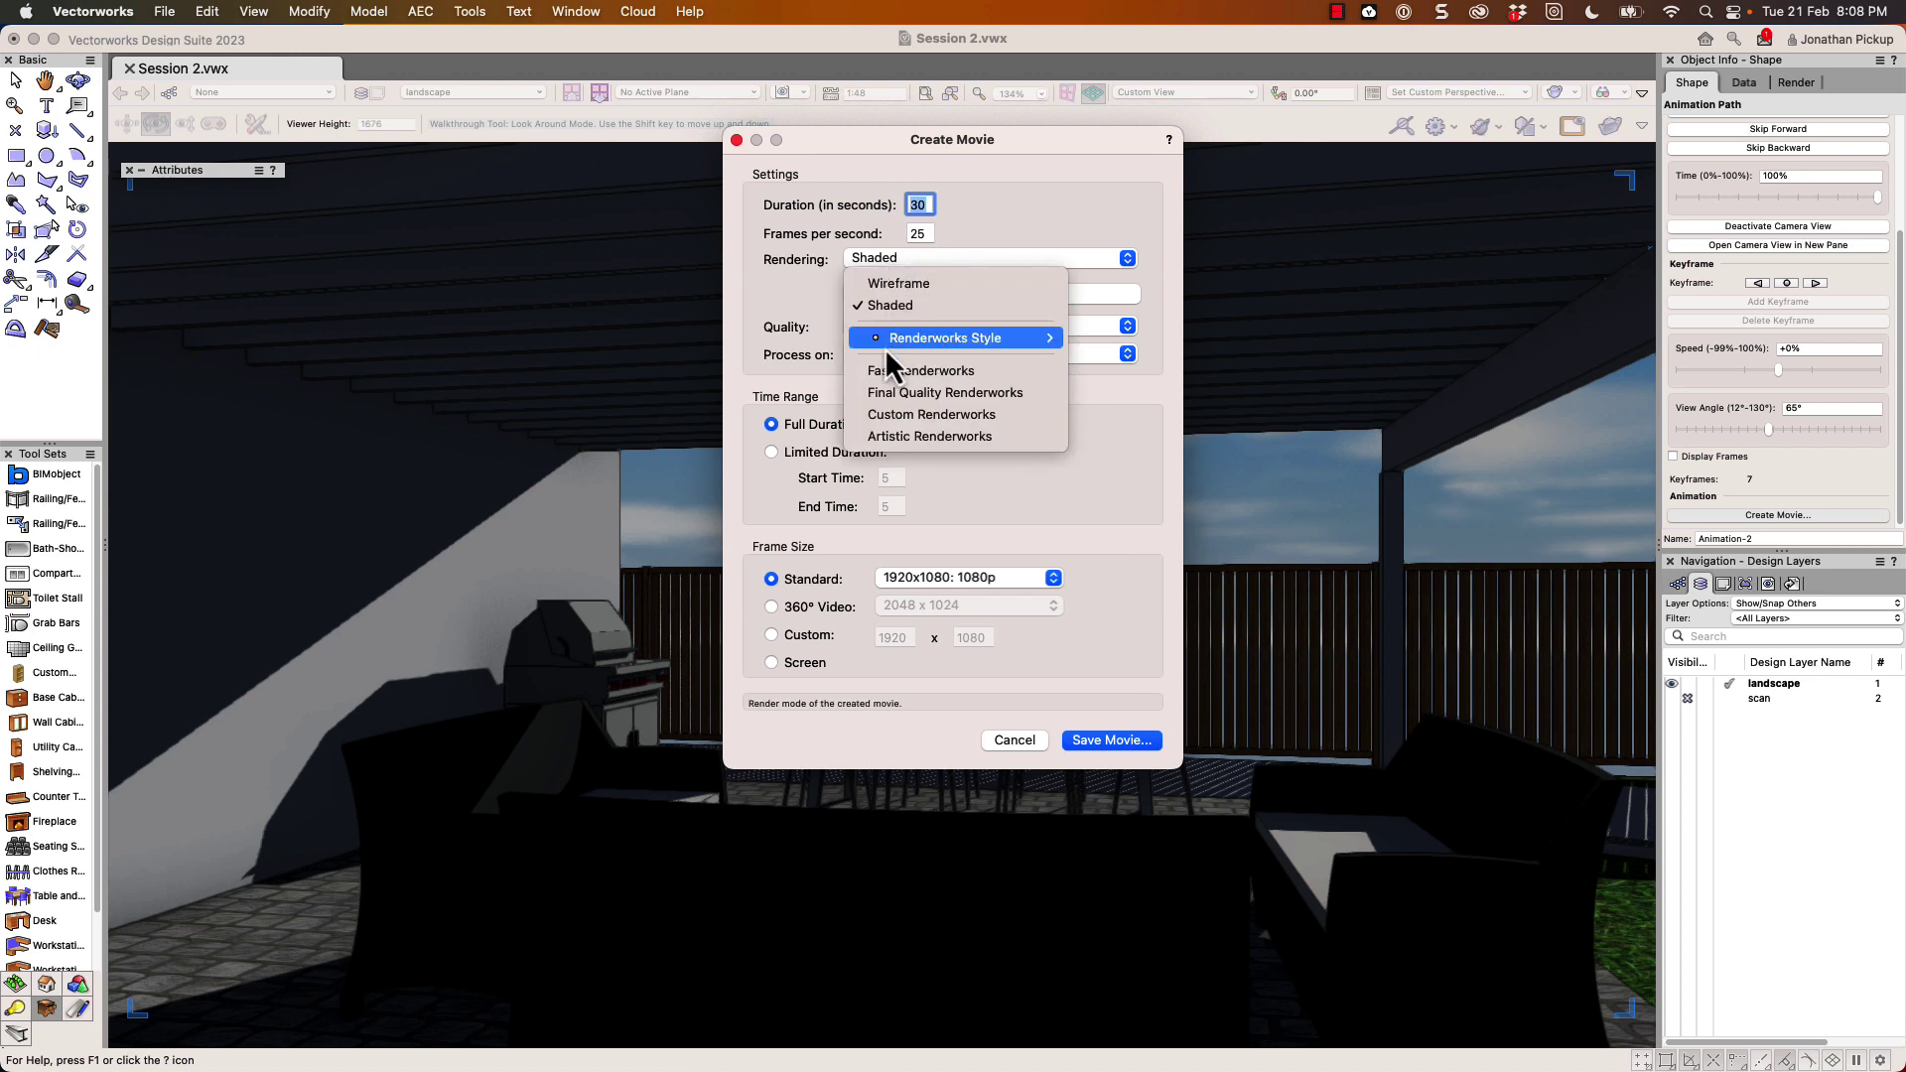
{"action": "mouse_move", "coordinate": [890, 338]}
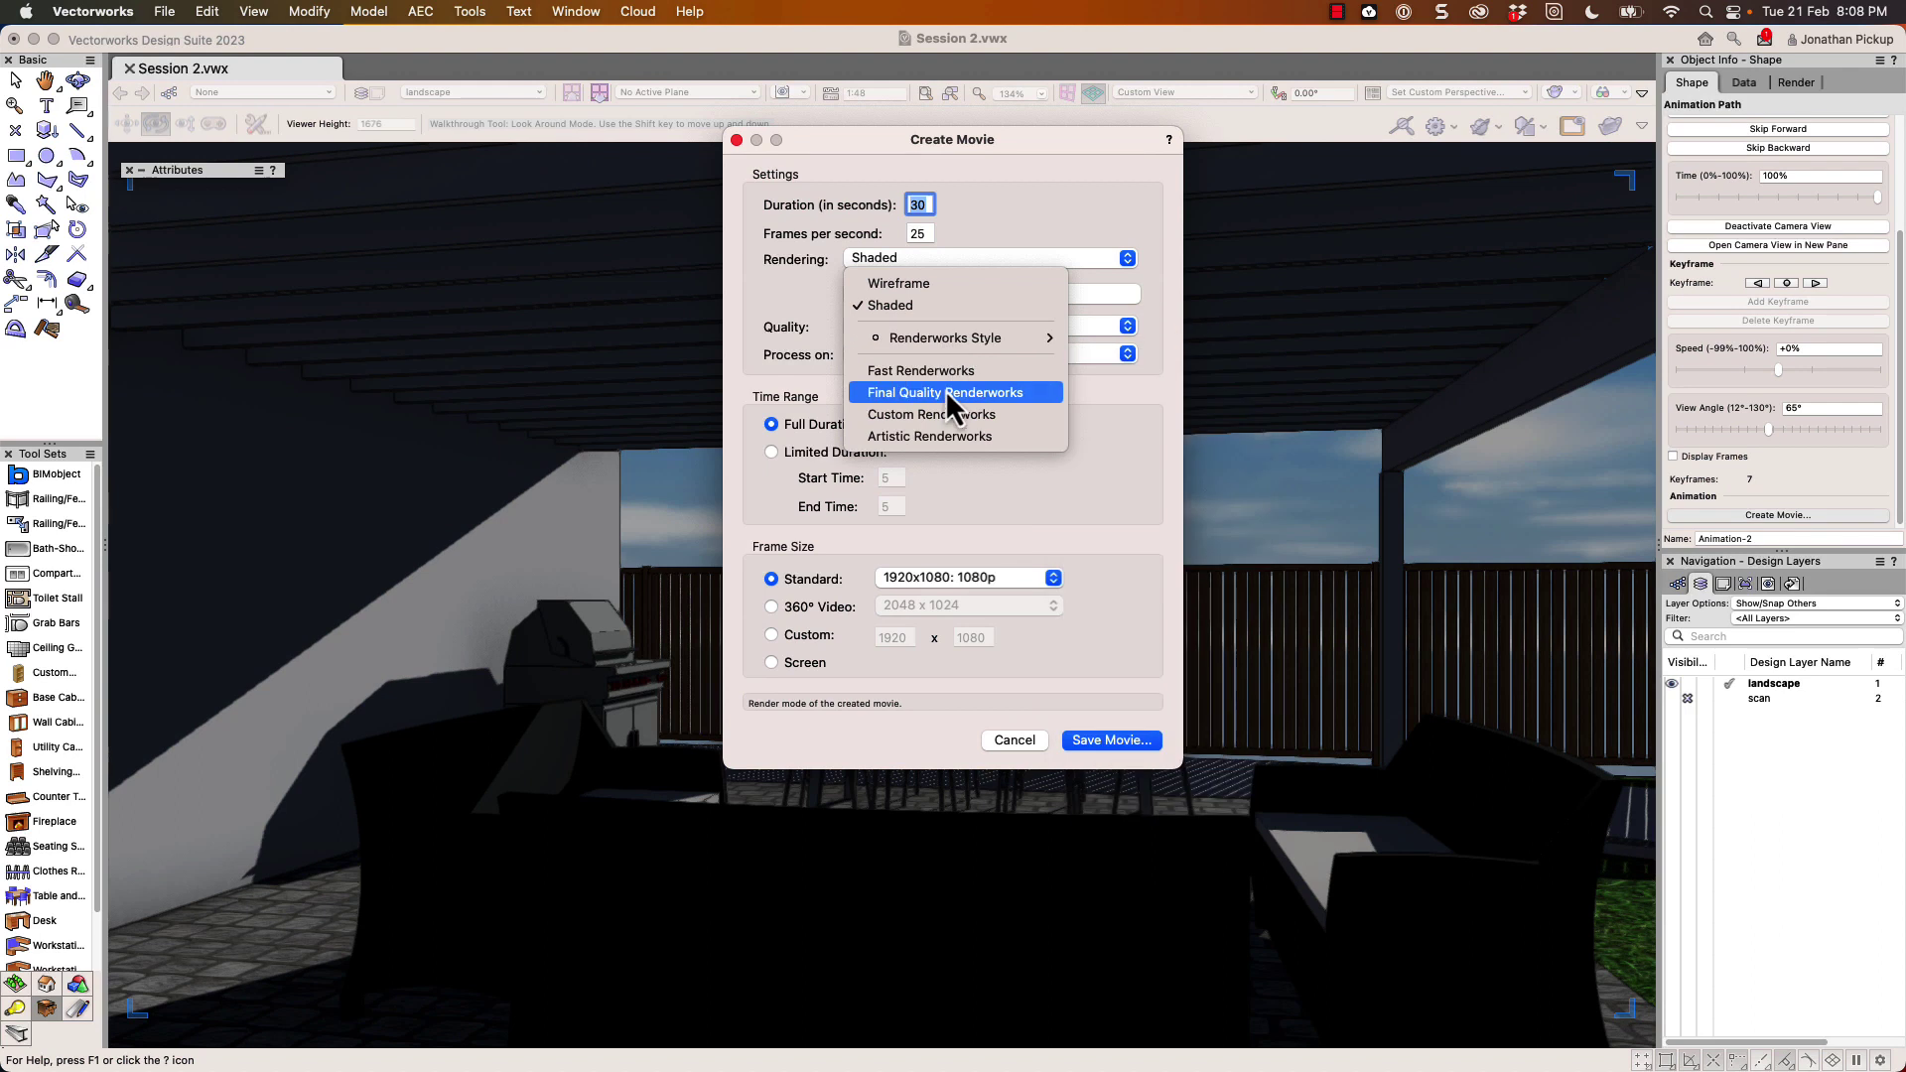
{"action": "left_click", "coordinate": [1021, 222]}
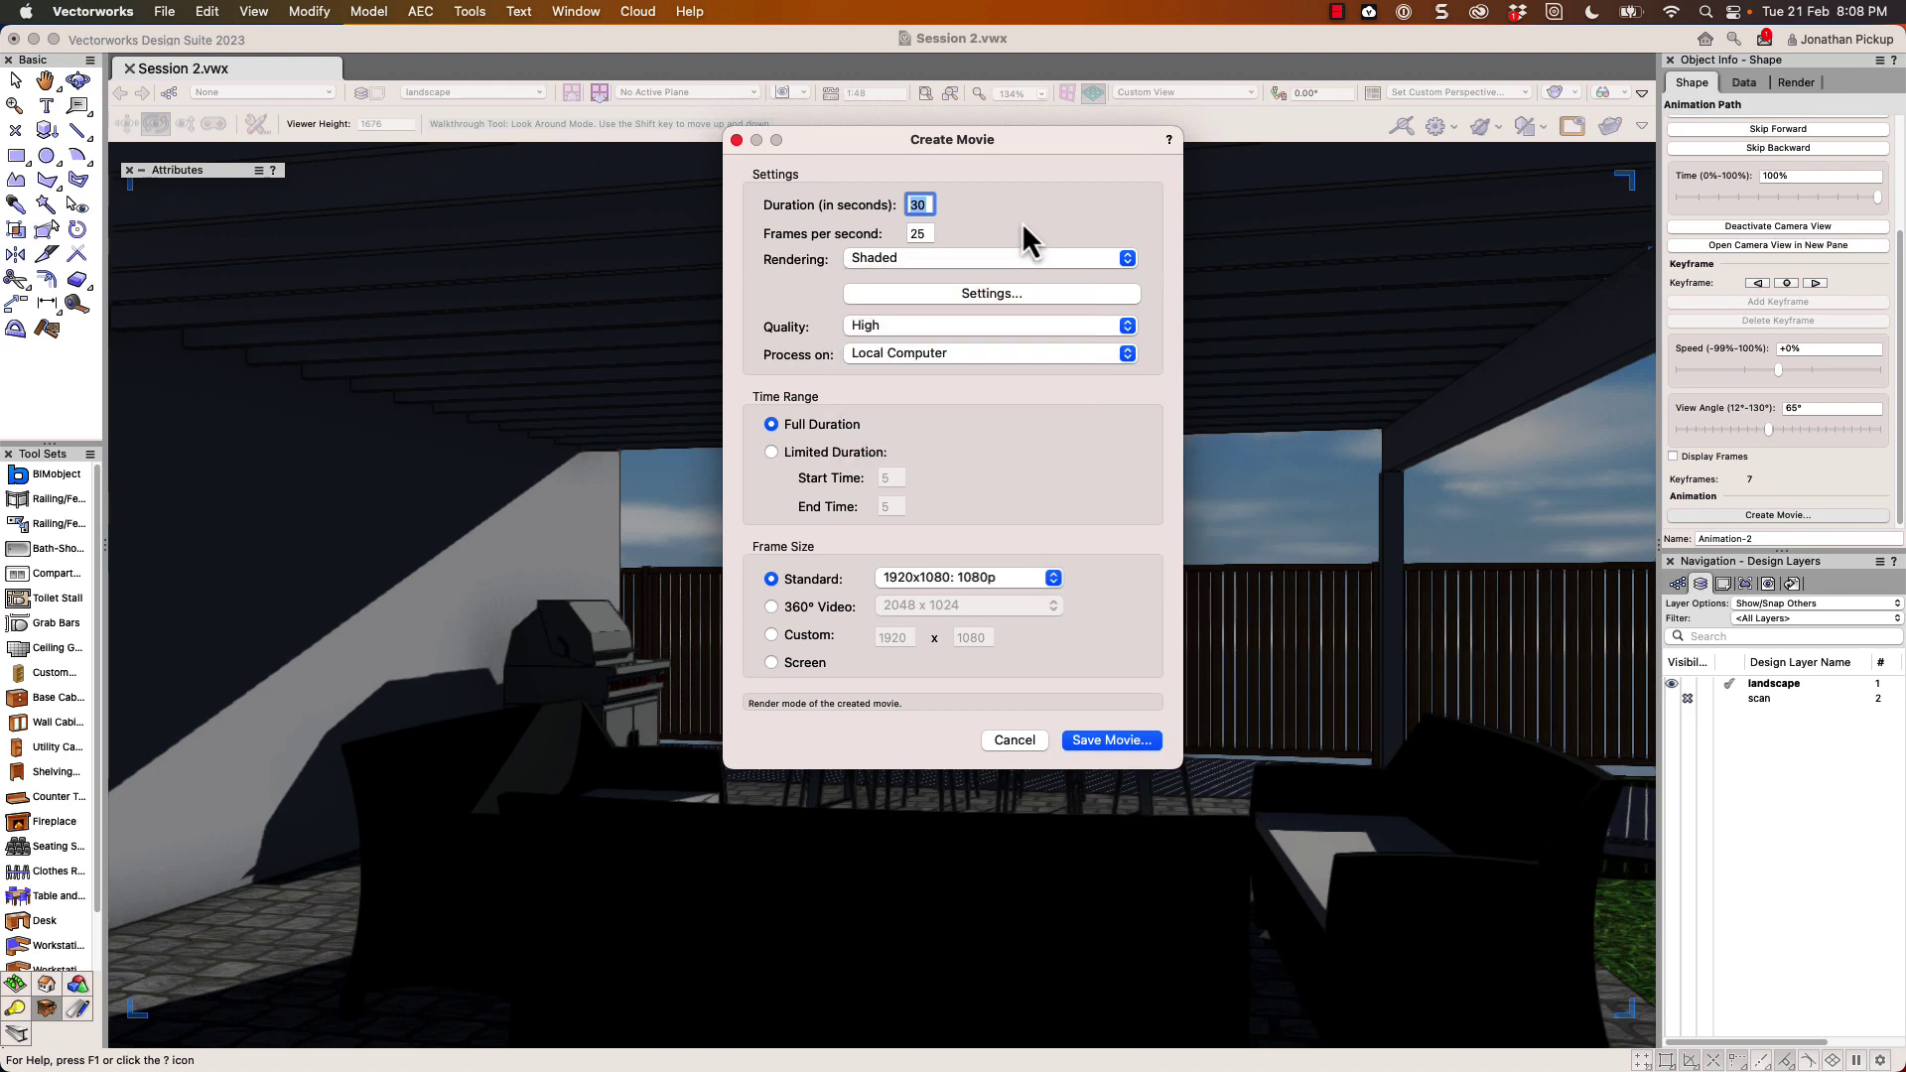
{"action": "left_click", "coordinate": [984, 296]}
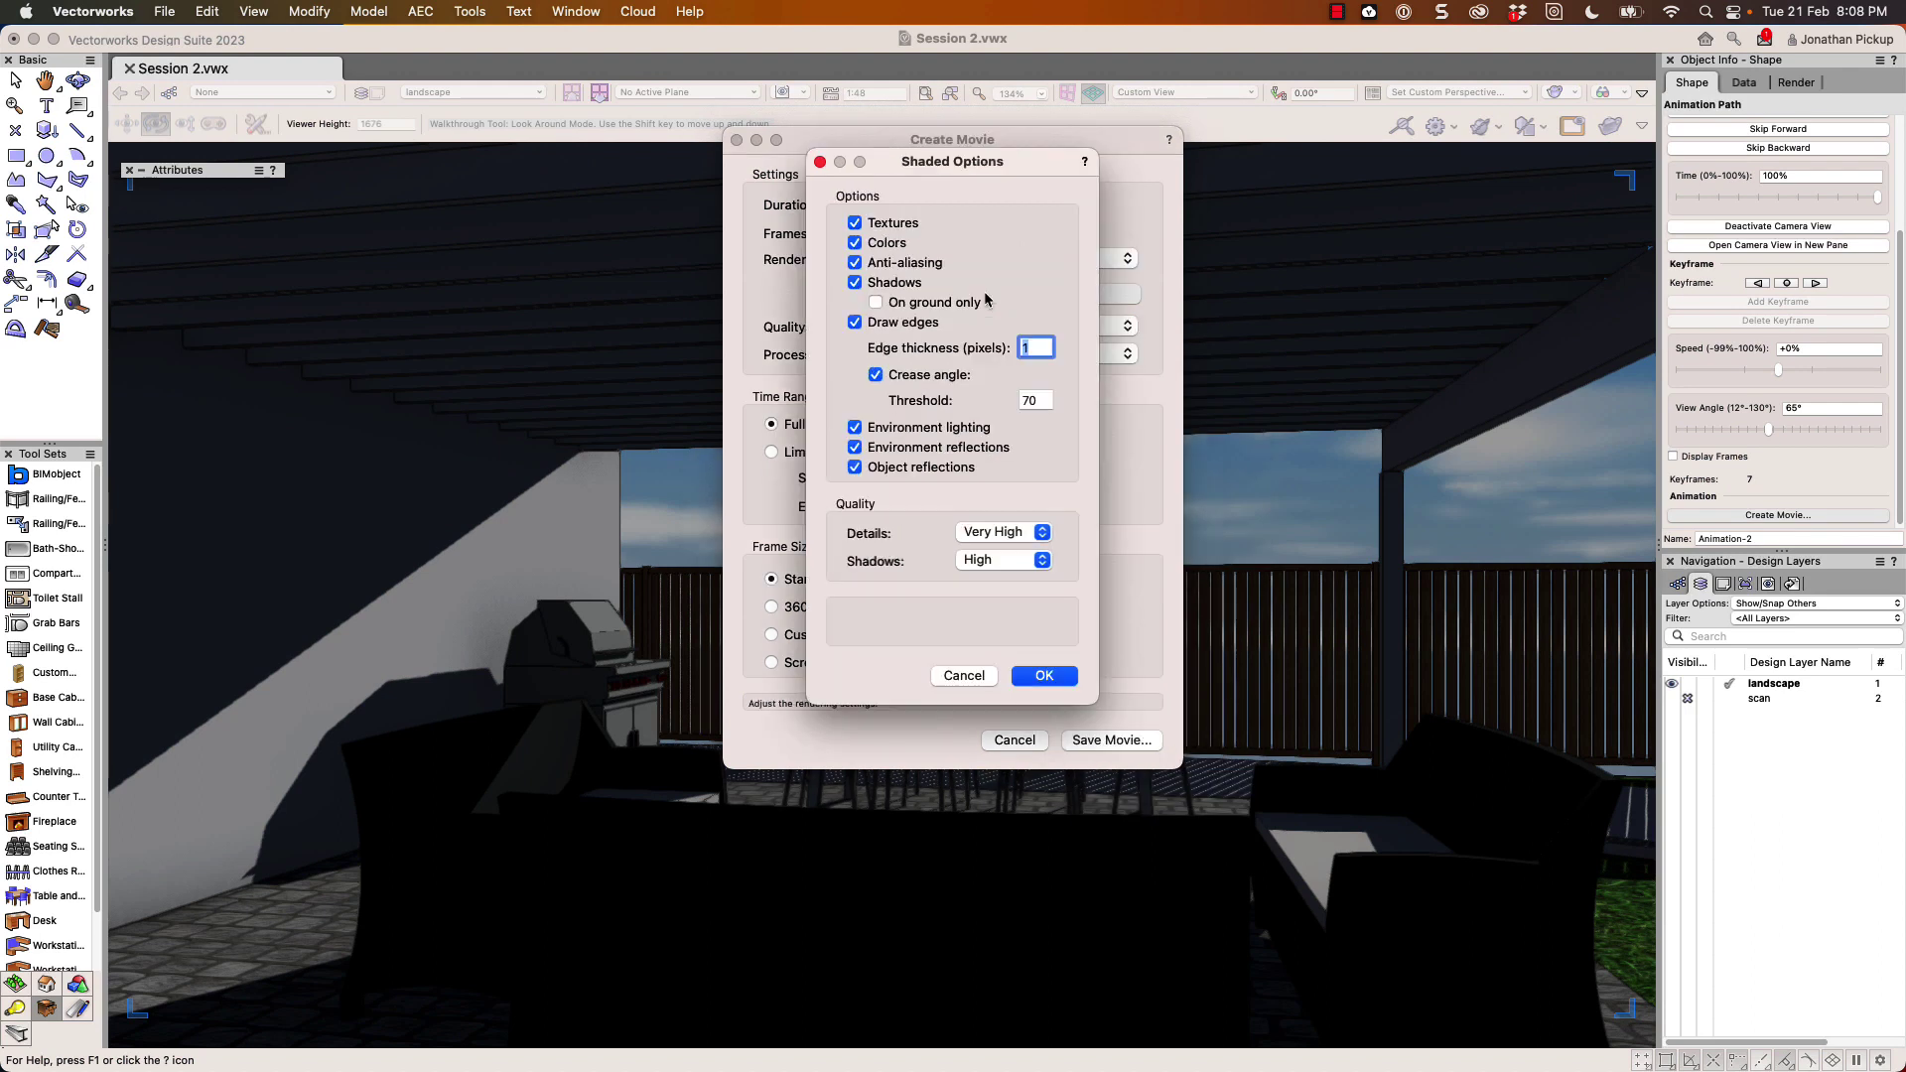
{"action": "left_click", "coordinate": [1043, 676]}
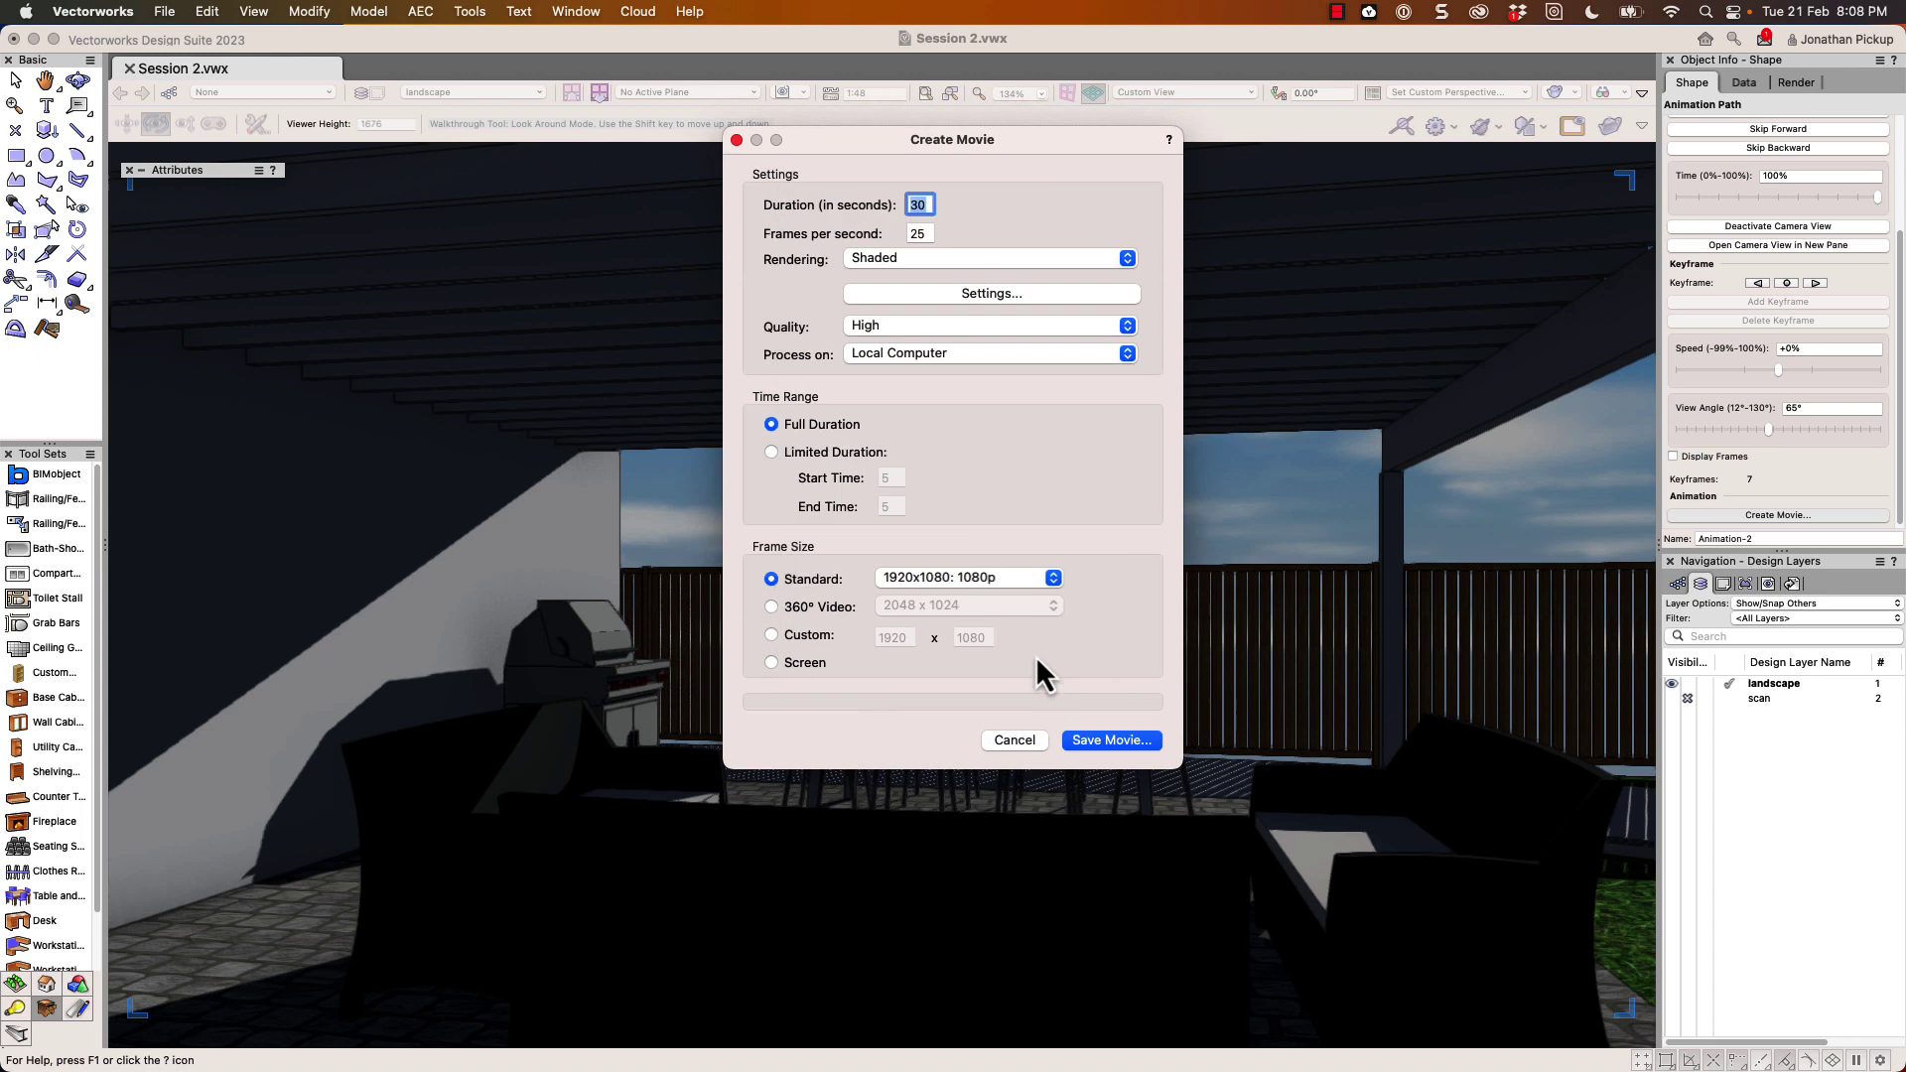
Keep processing on the Local Computer and save the movie to generate it
{"action": "left_click", "coordinate": [909, 360]}
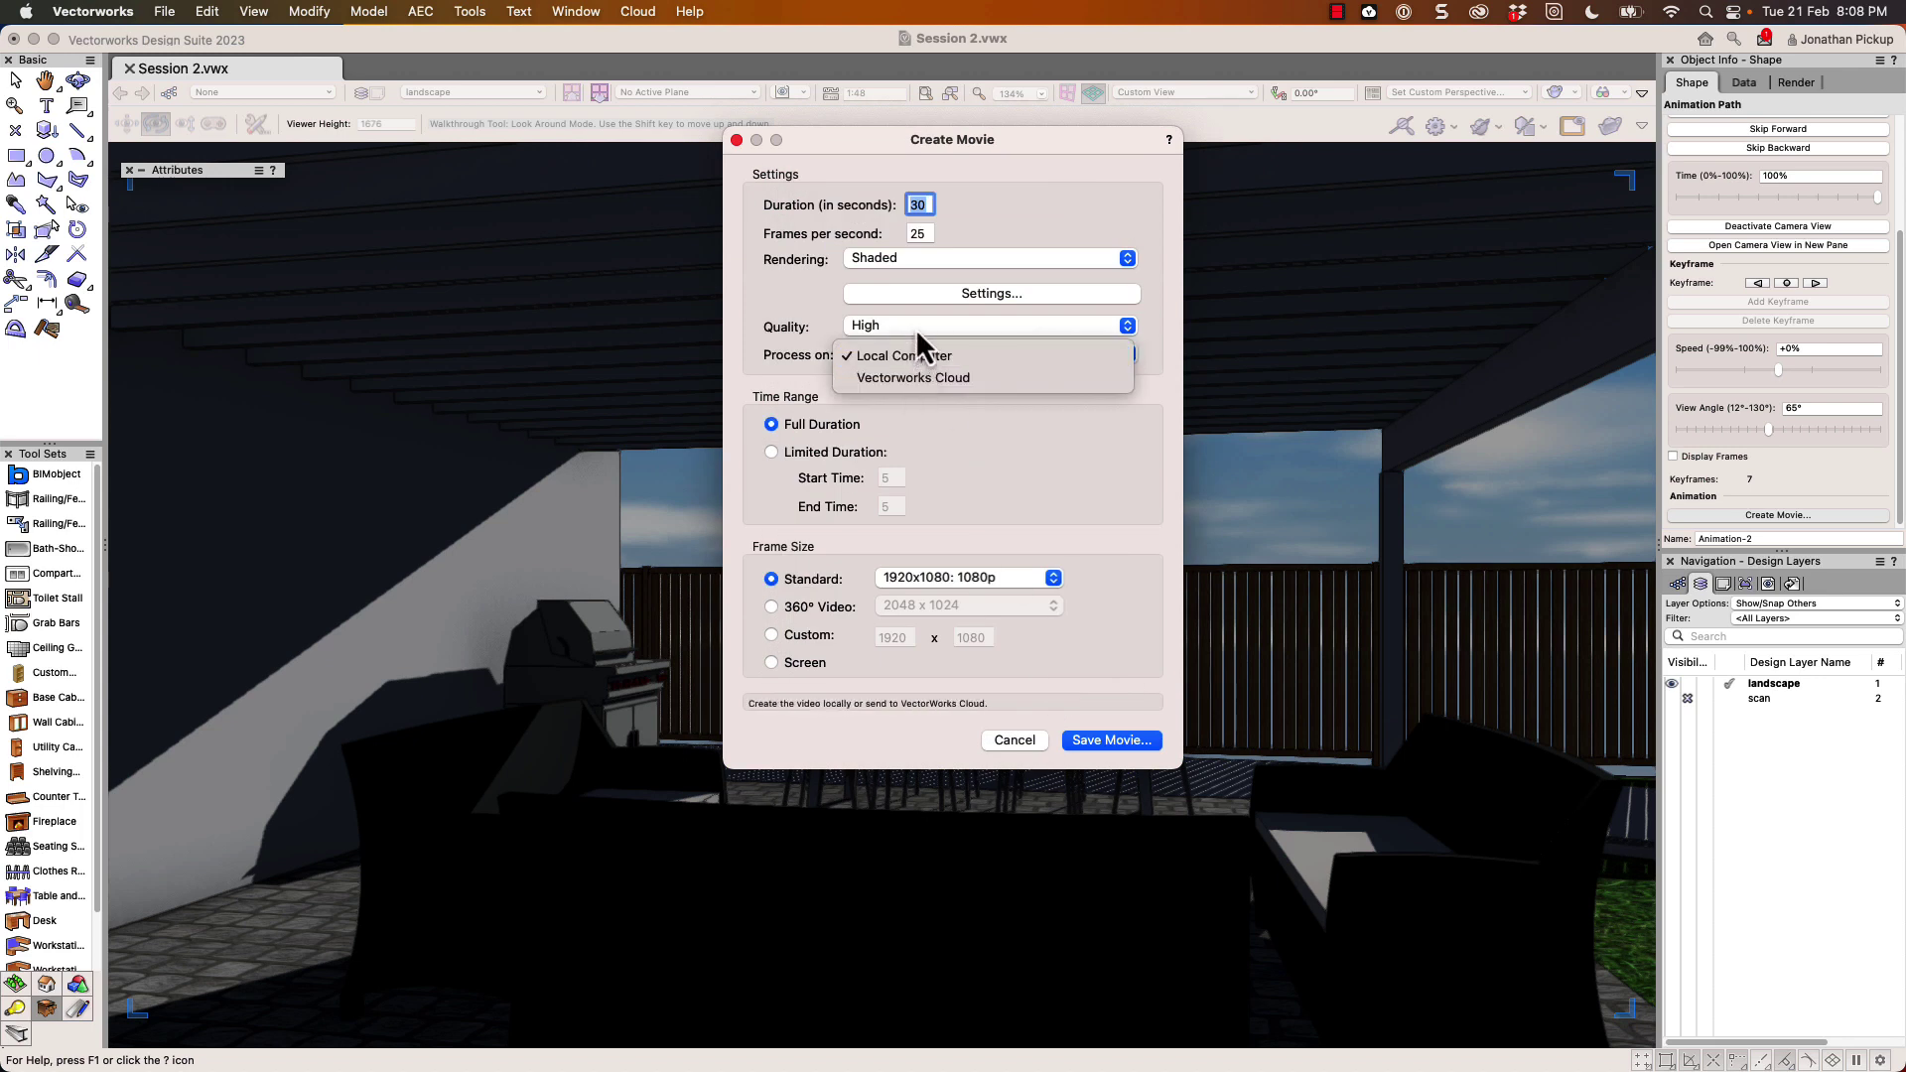
{"action": "left_click", "coordinate": [915, 333]}
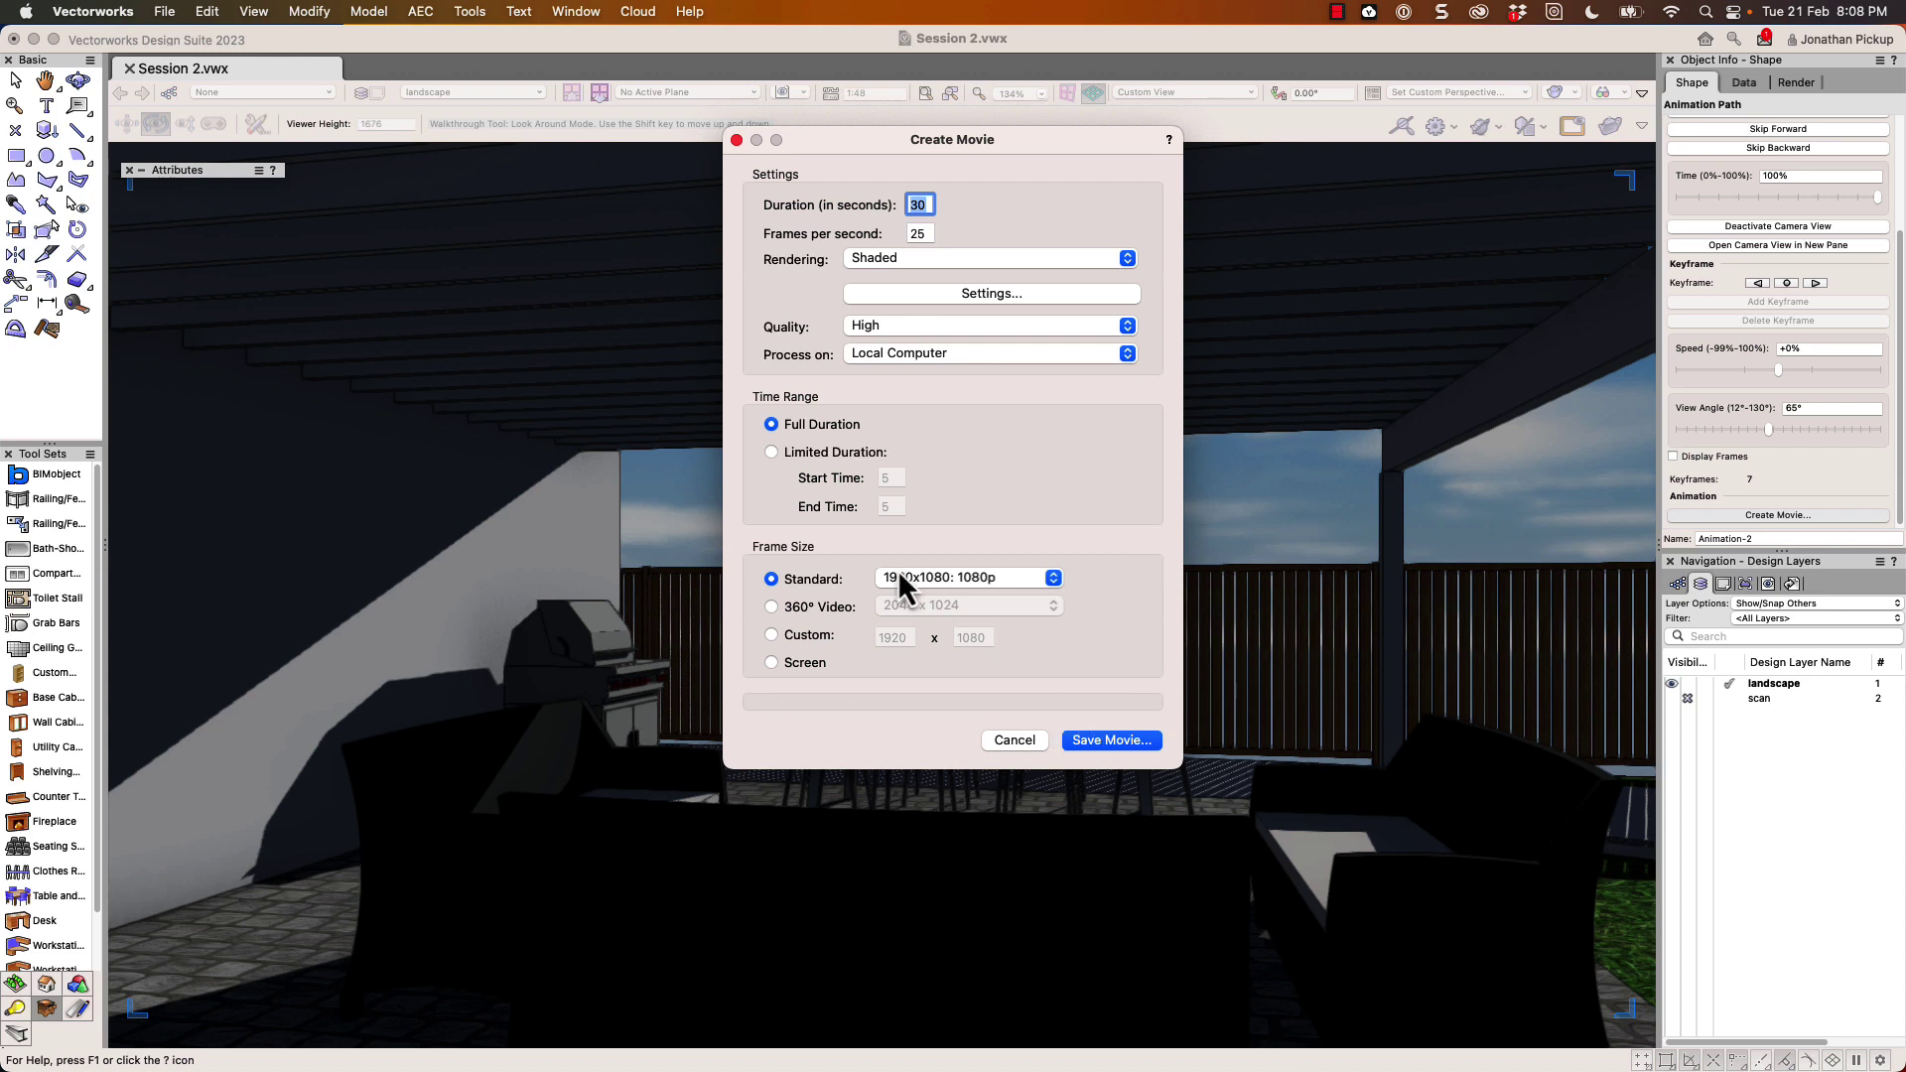
{"action": "left_click", "coordinate": [1107, 740]}
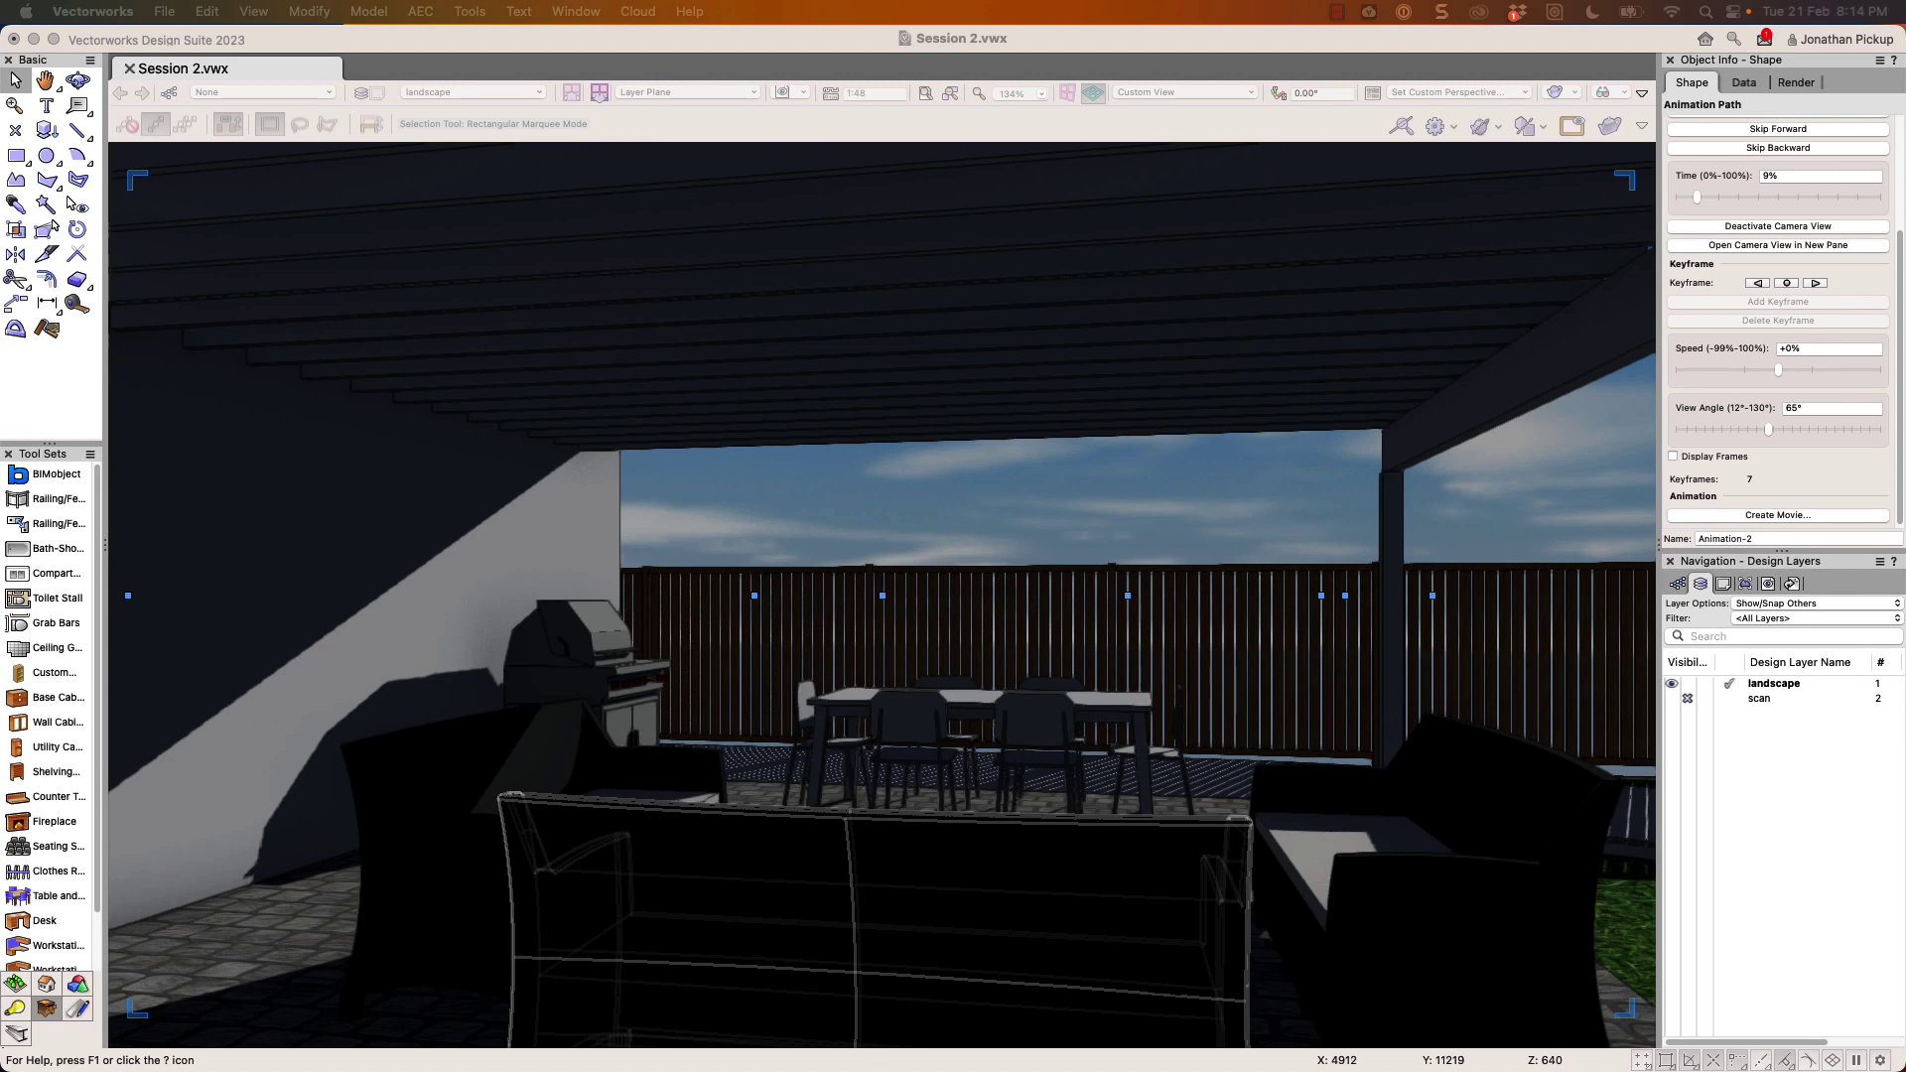
Move the QuickTime window showing Amination Path.mov up over the drawing
{"action": "left_click_drag", "start_coordinate": [843, 801], "coordinate": [592, 127]}
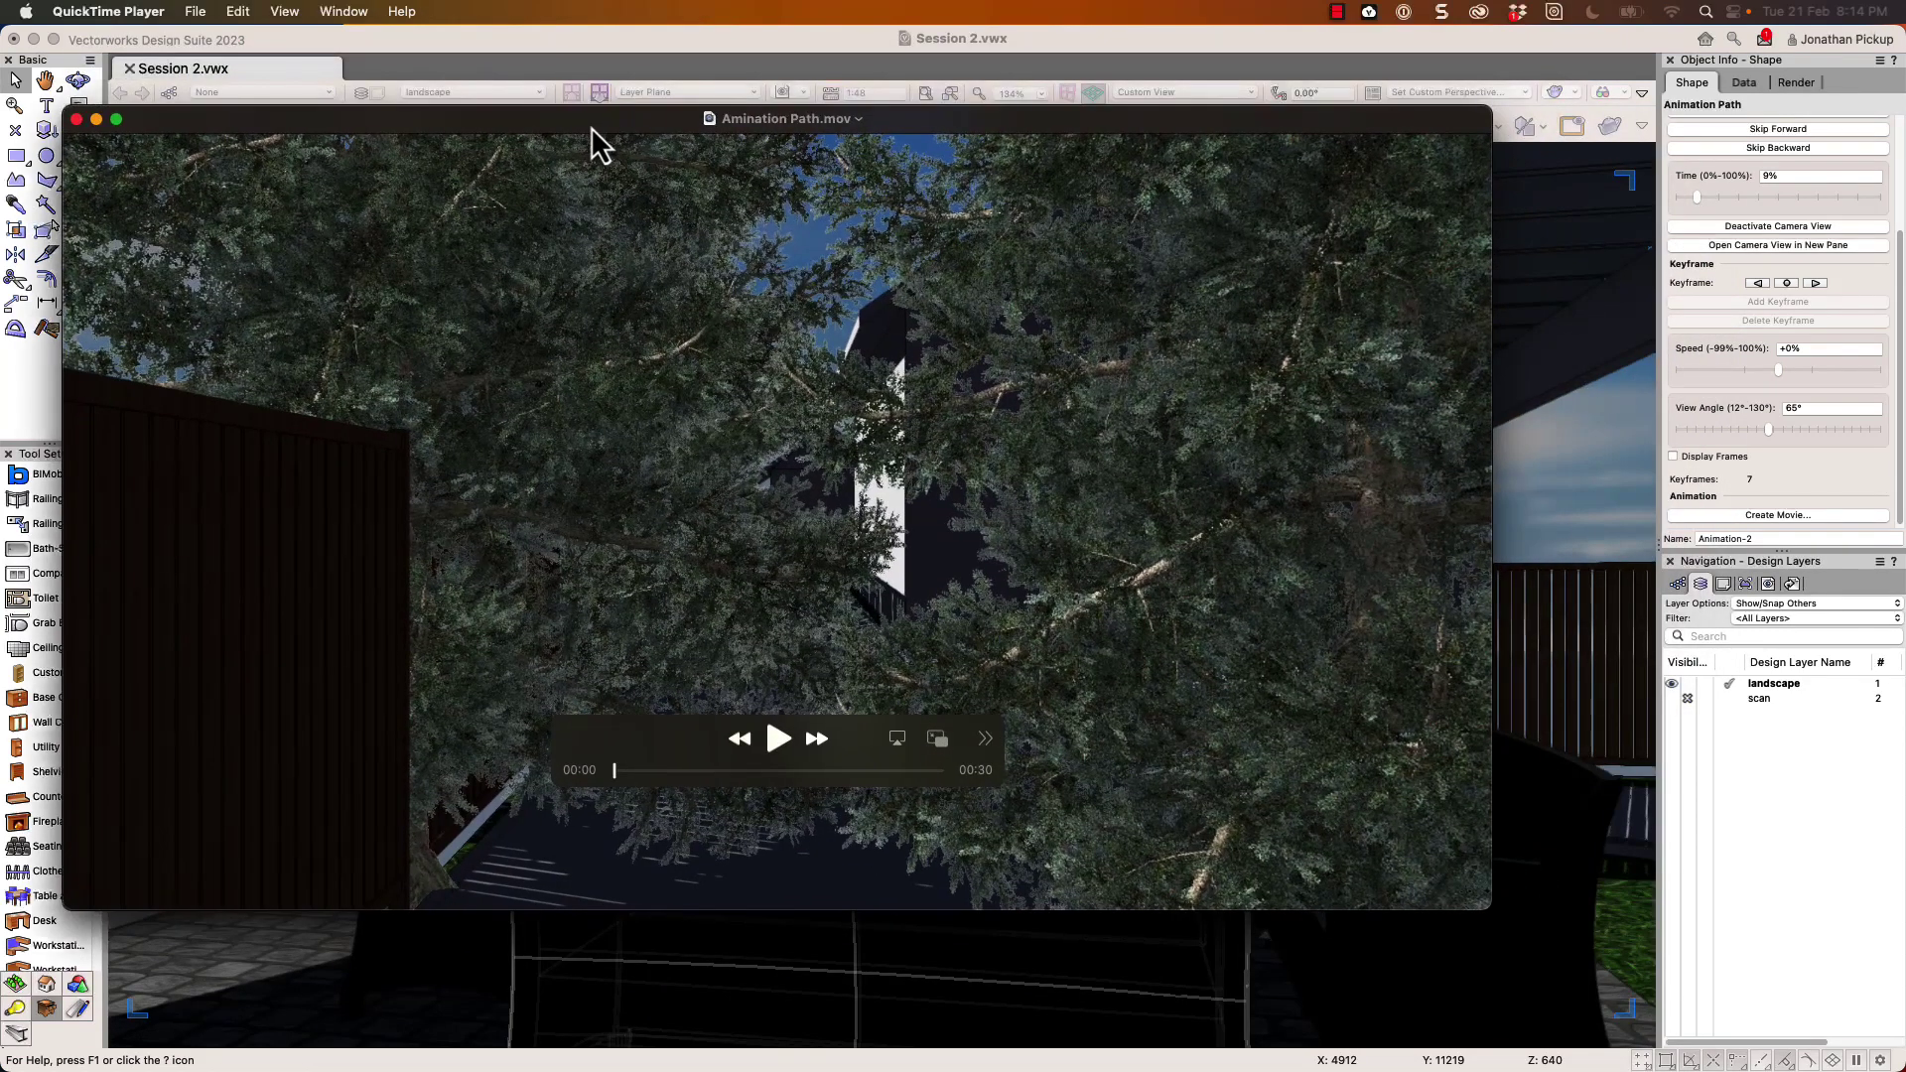
Play Amination Path.mov through to its 00:30 end
{"action": "left_click", "coordinate": [777, 740]}
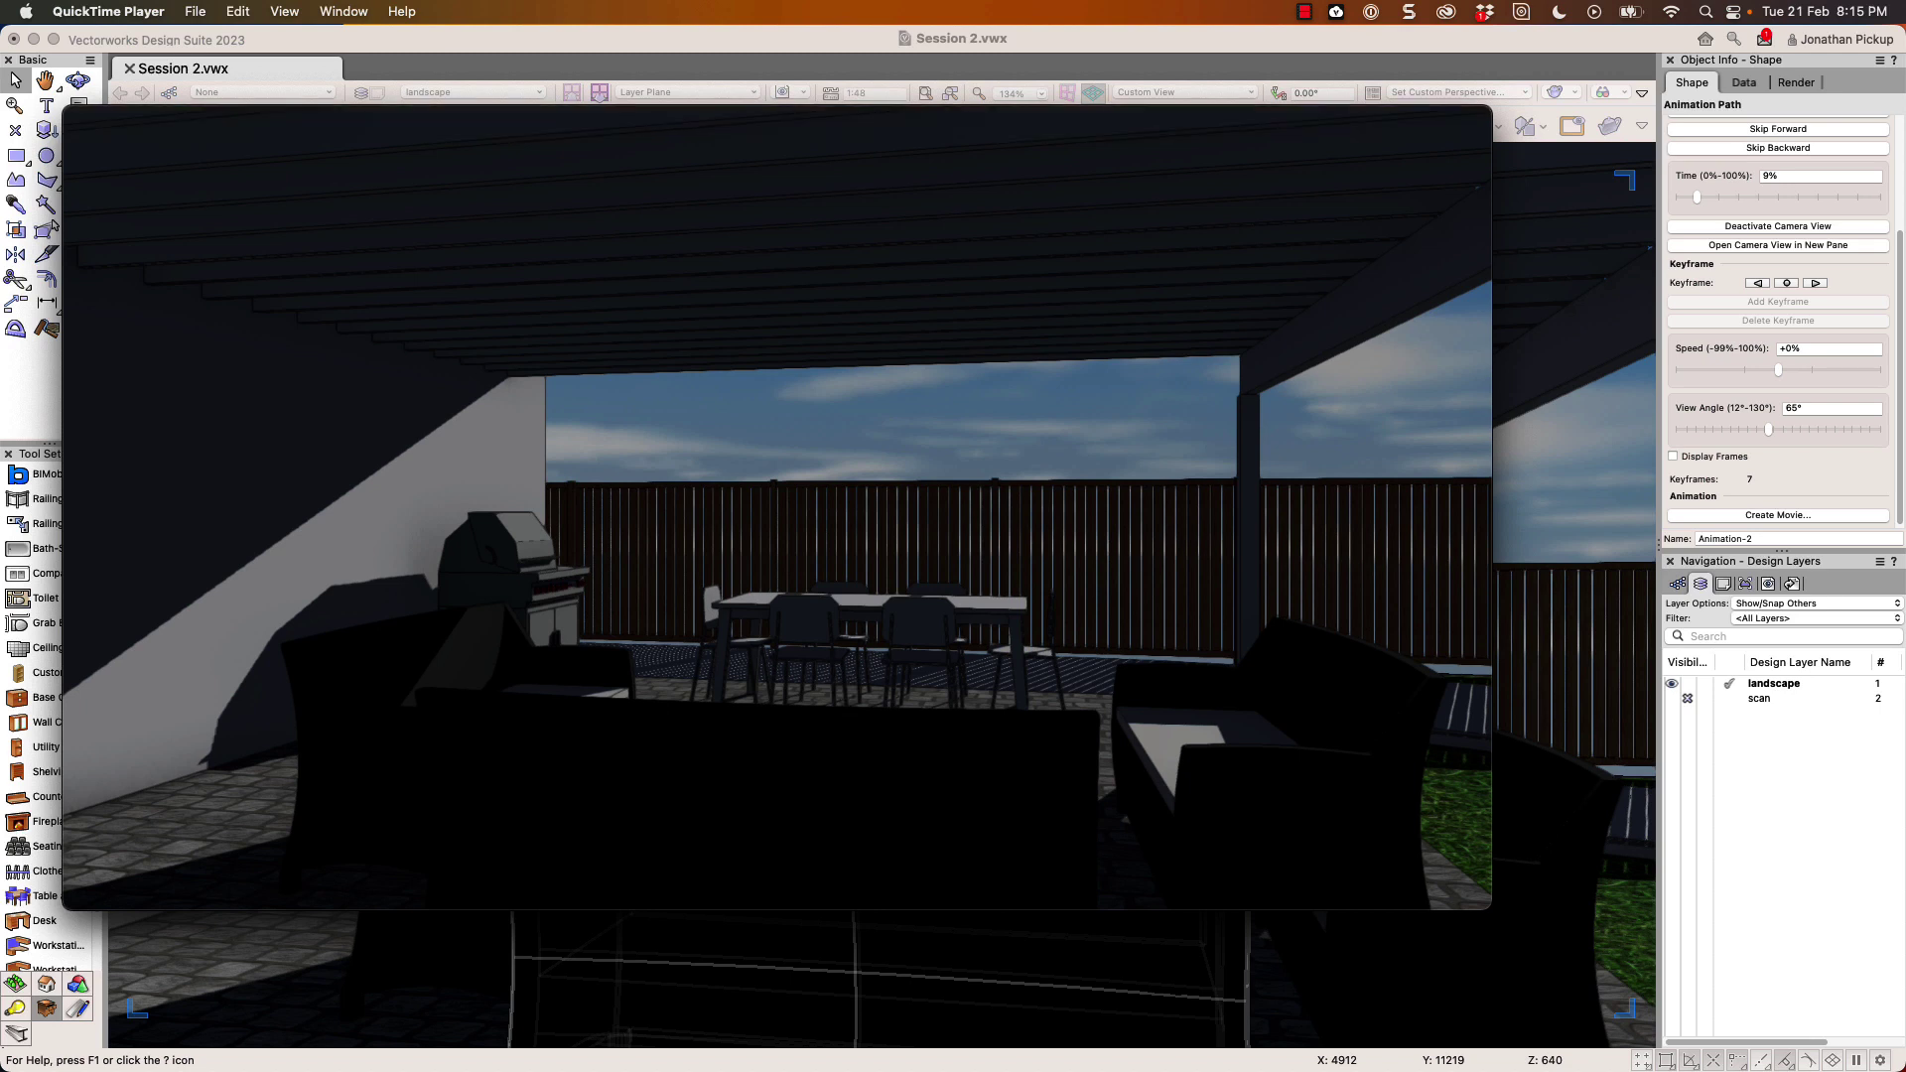
{"action": "mouse_move", "coordinate": [777, 742]}
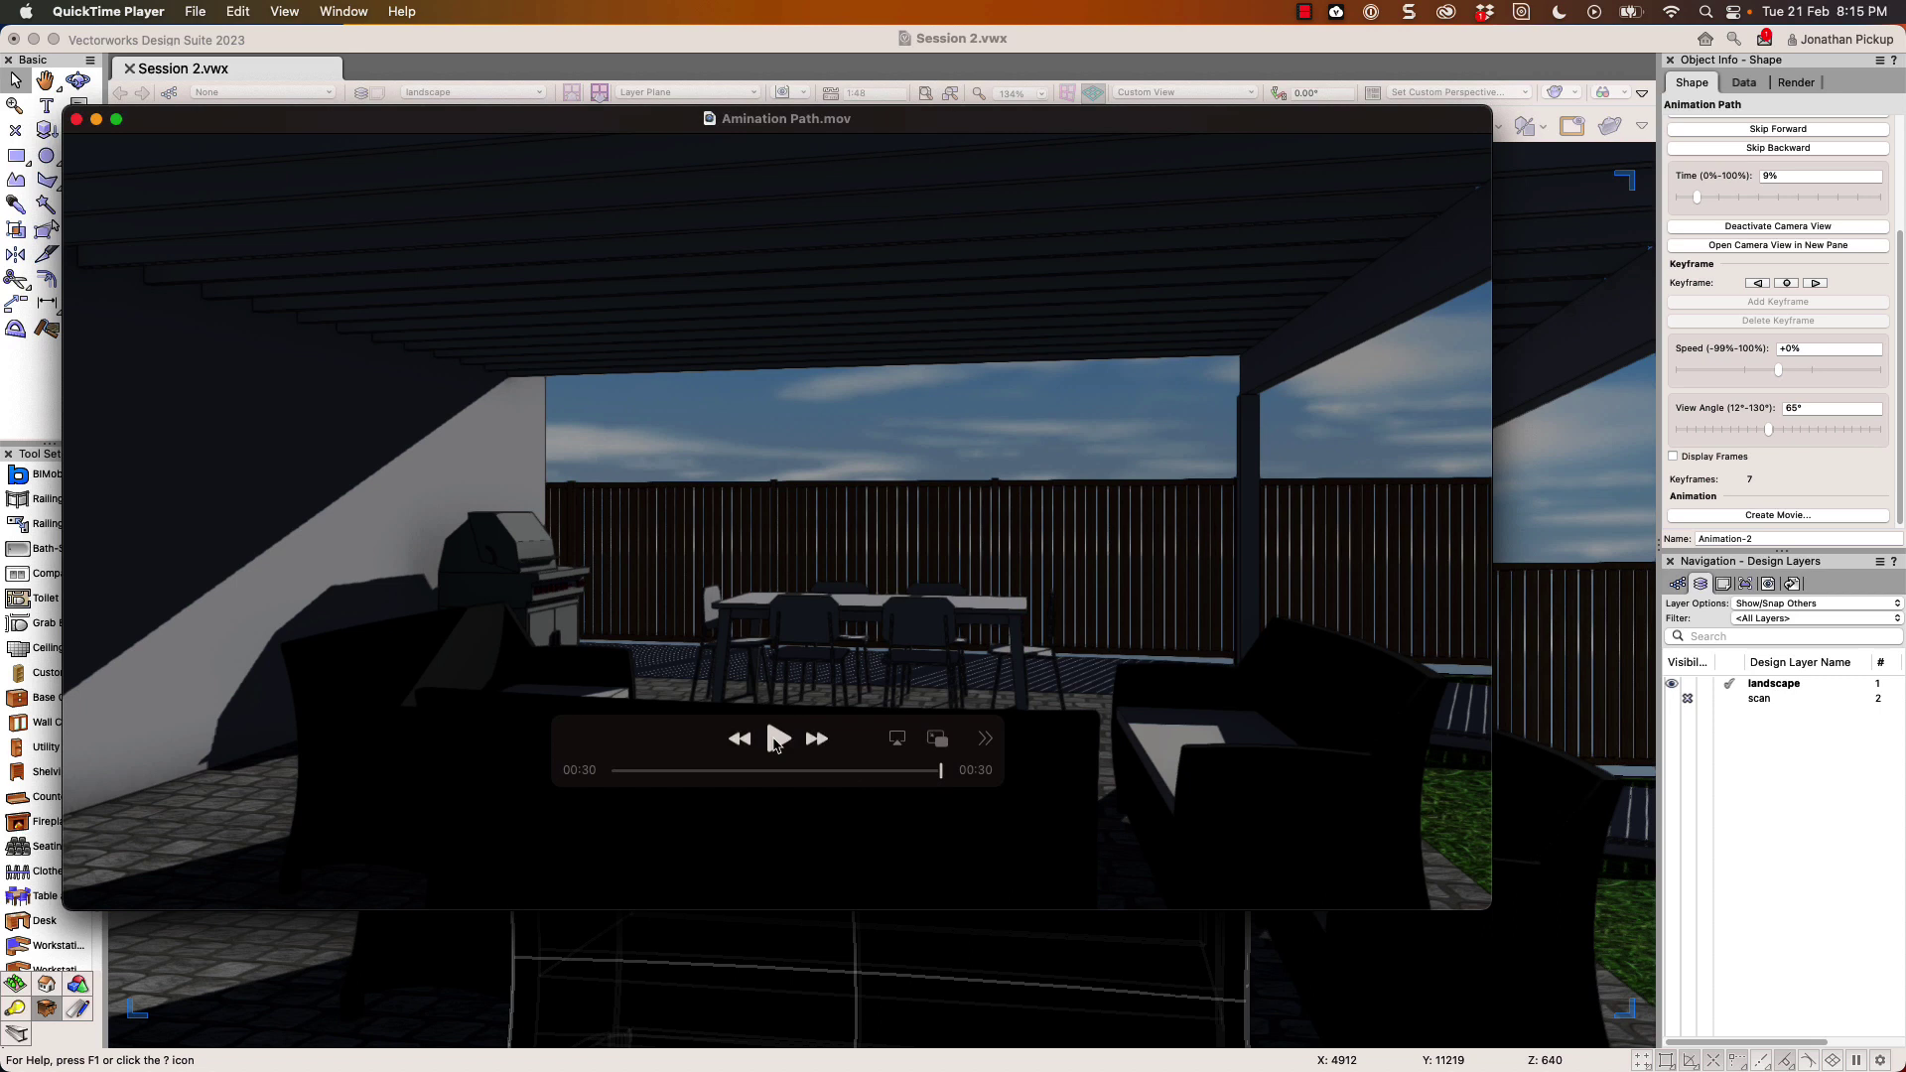